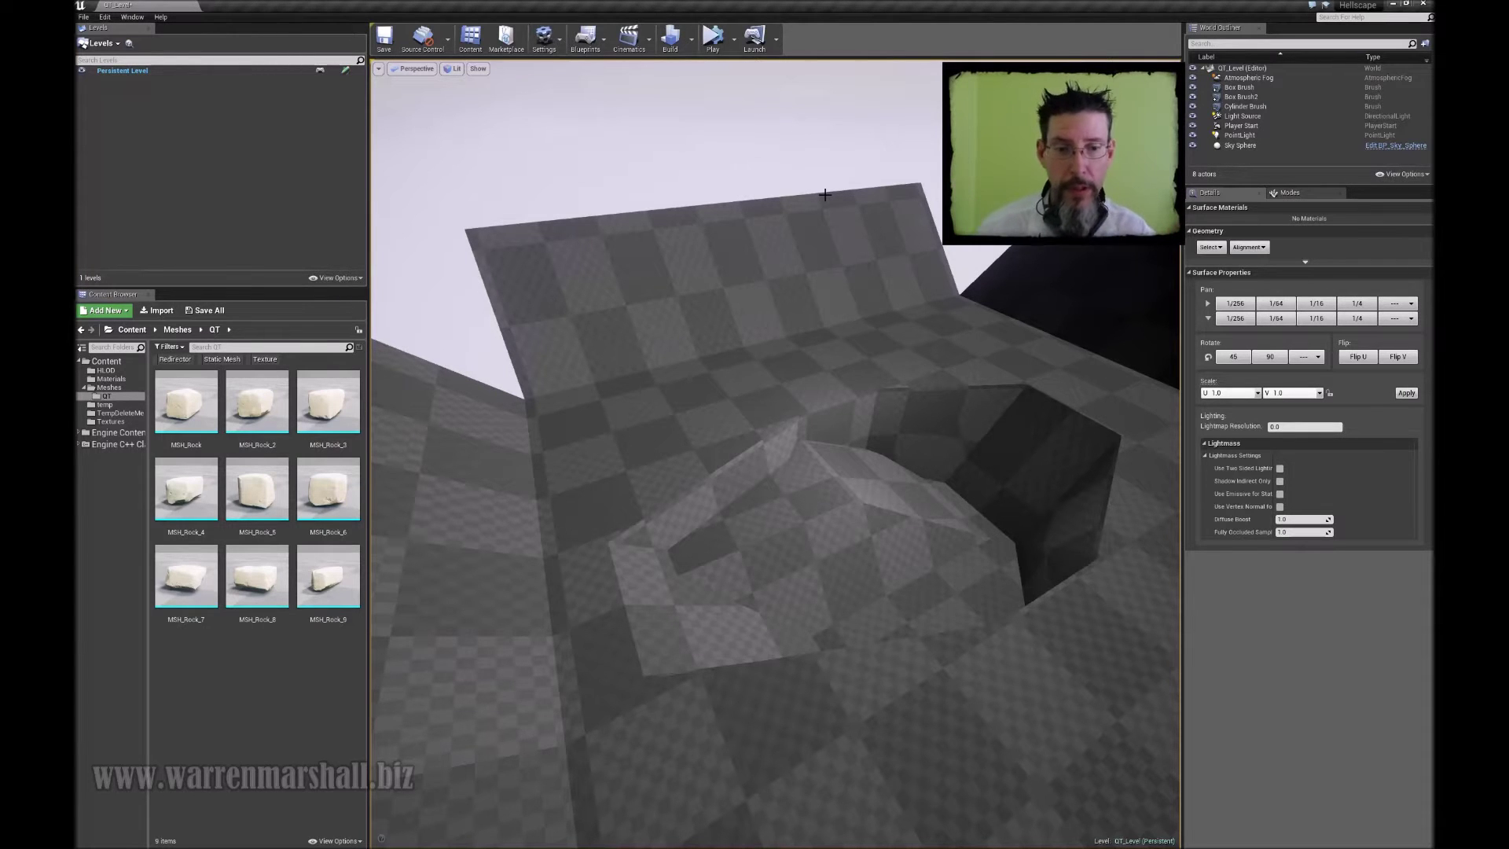
# Open the MSH_Rock static mesh in its editor and examine the rock up close from different angles.
pyautogui.moveTo(826, 189)
pyautogui.mouseDown(button='right')
pyautogui.moveTo(888, 283)
pyautogui.moveTo(821, 199)
pyautogui.moveTo(856, 192)
pyautogui.moveTo(823, 197)
pyautogui.mouseUp(button='right')
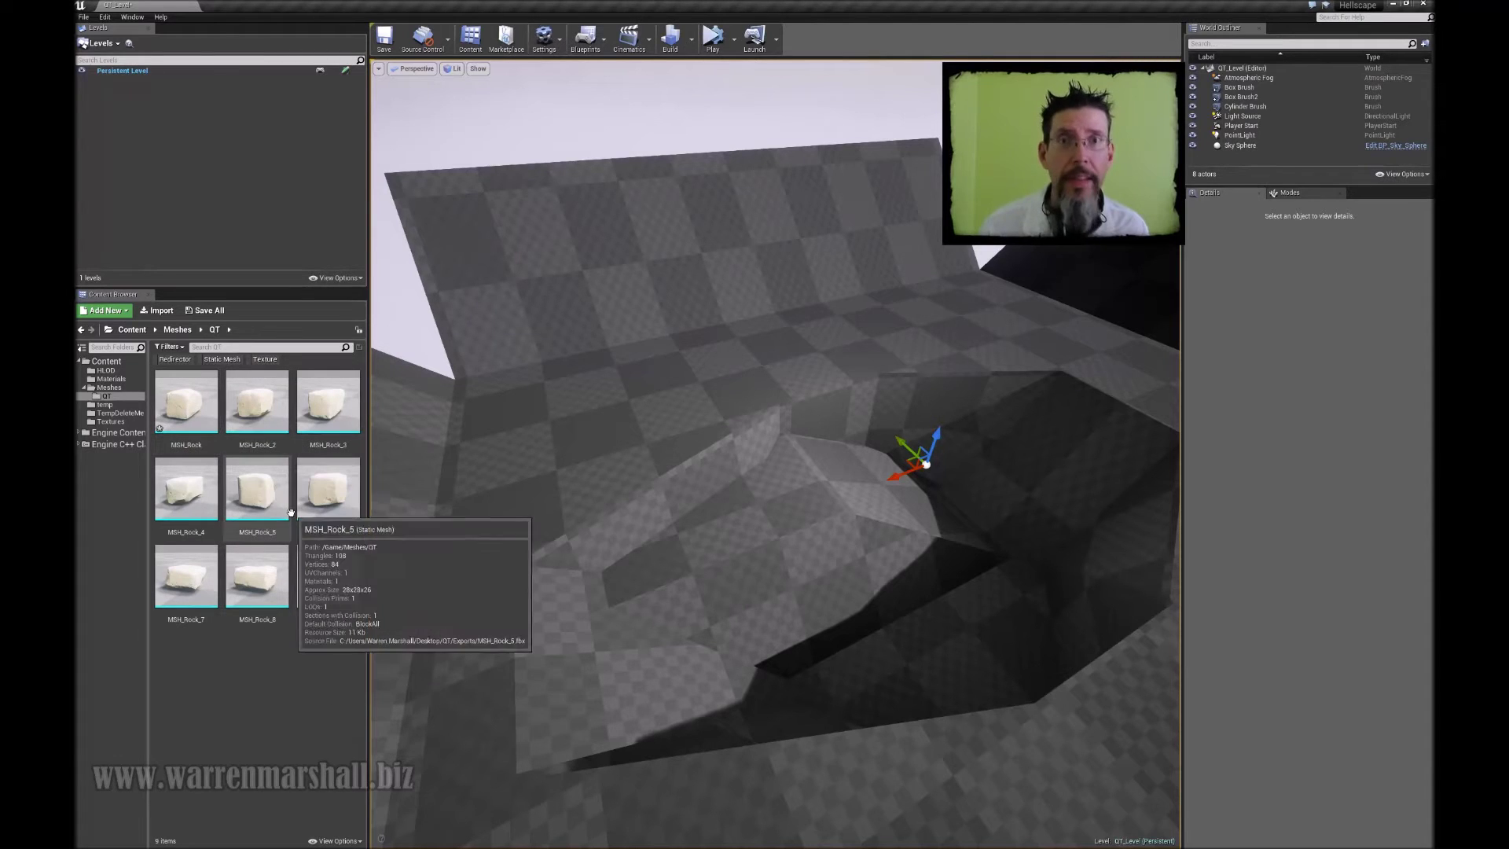
pyautogui.doubleClick(233, 461)
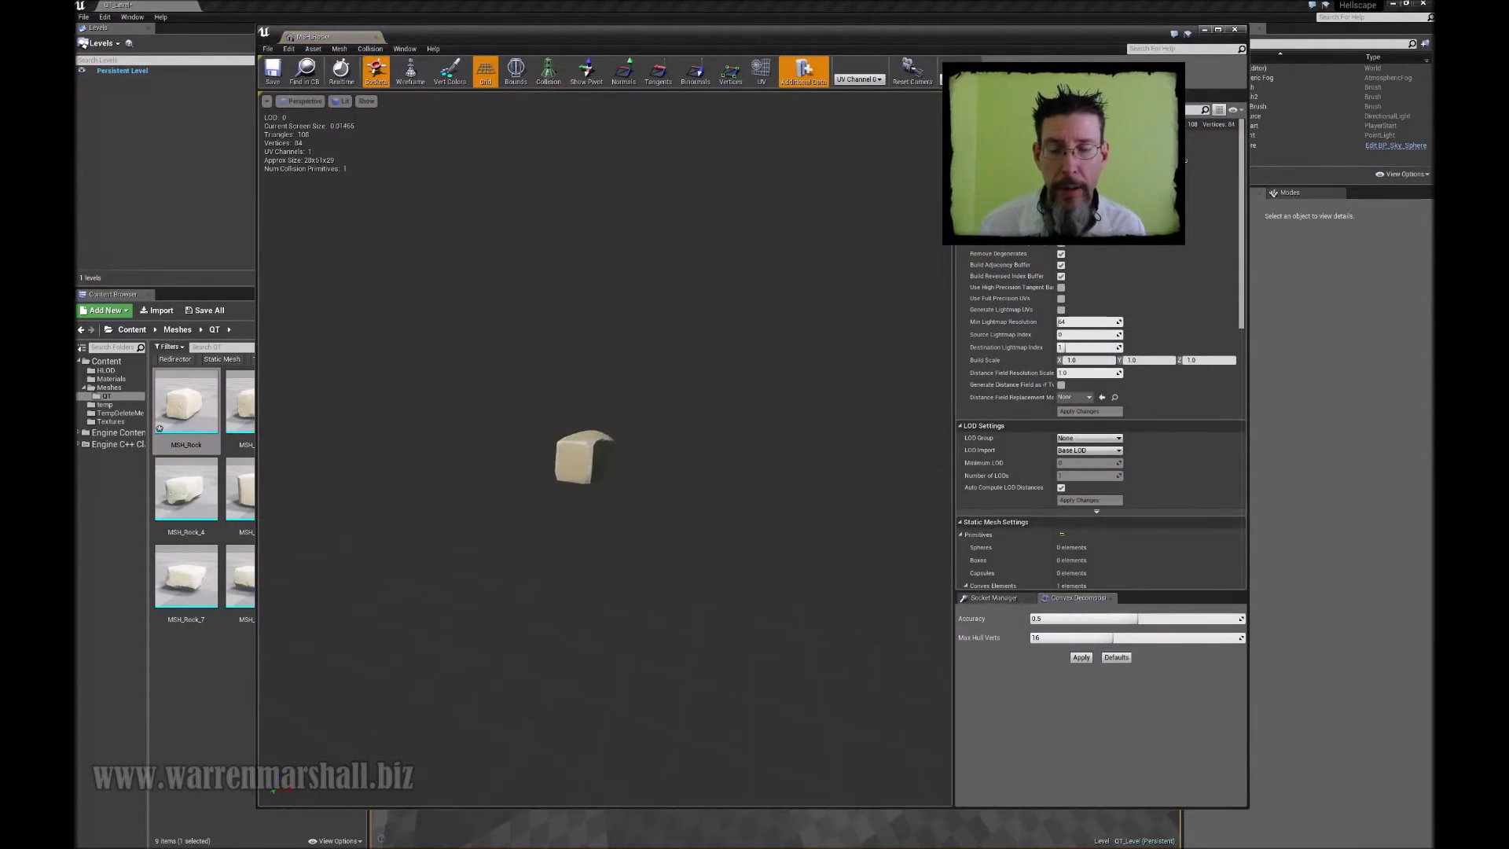
pyautogui.keyDown('alt'); pyautogui.moveTo(621, 457); pyautogui.dragTo(622, 503, button='right'); pyautogui.keyUp('alt')
pyautogui.keyDown('alt'); pyautogui.moveTo(622, 456); pyautogui.dragTo(739, 495); pyautogui.keyUp('alt')
pyautogui.keyDown('alt'); pyautogui.moveTo(622, 456); pyautogui.dragTo(622, 503, button='right'); pyautogui.keyUp('alt')
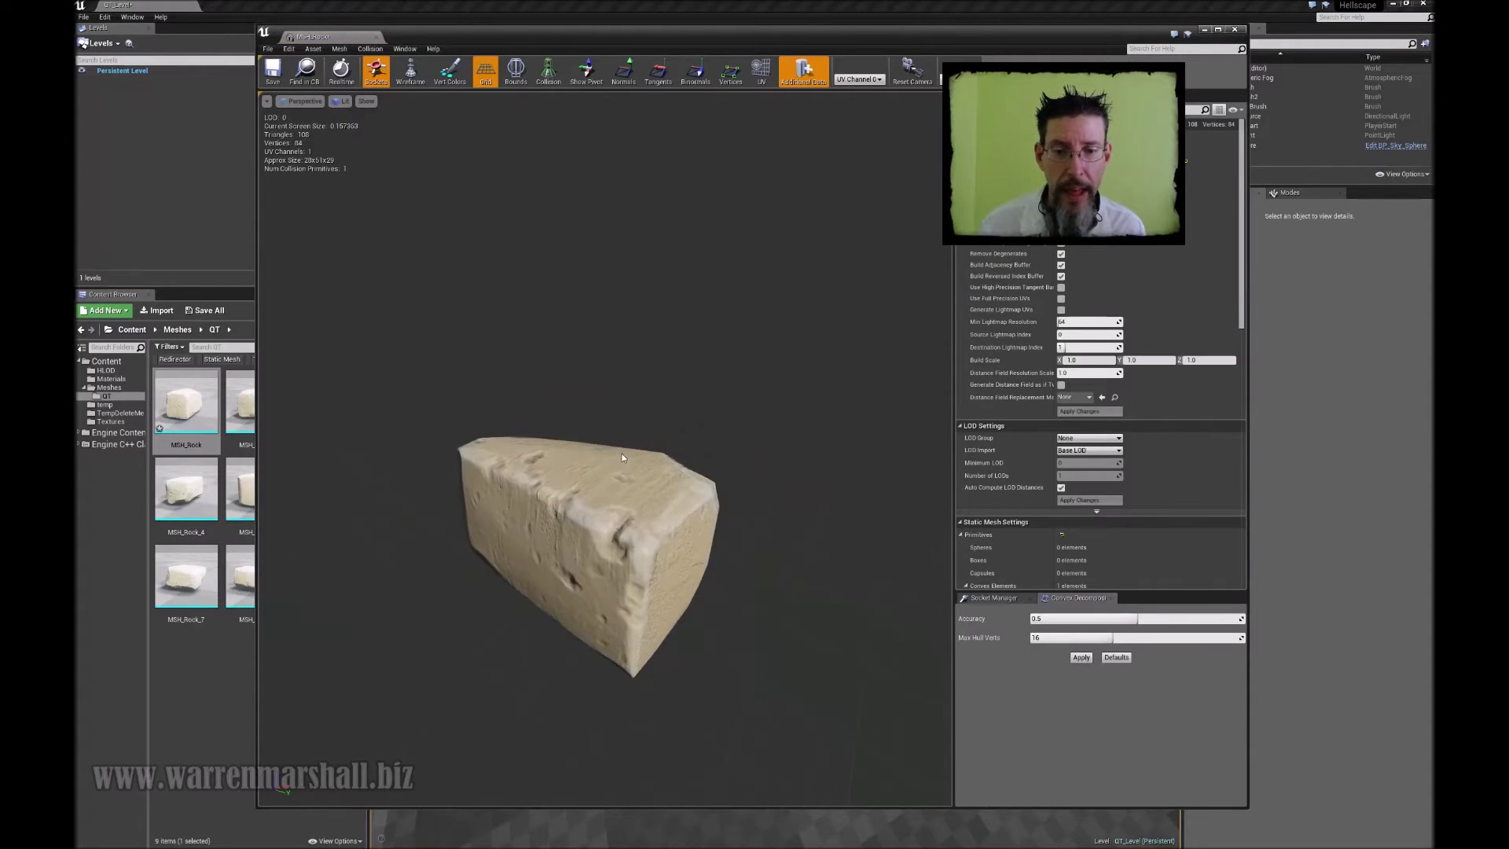
pyautogui.scroll(-3, 622, 457)
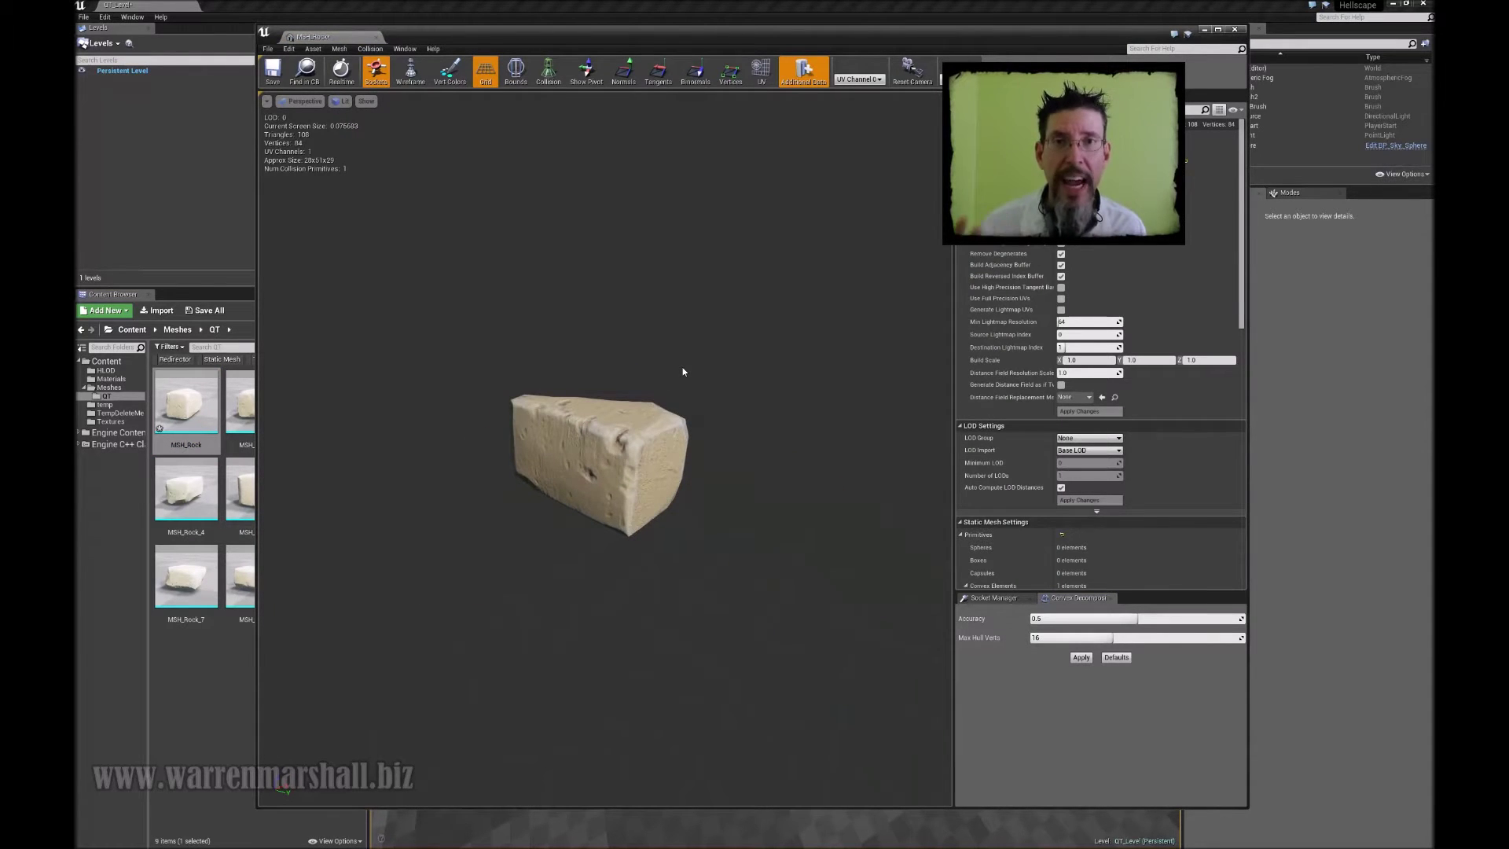
# Display the rock's collision hull together with its wireframe to compare them, and close the mesh editor.
pyautogui.click(548, 71)
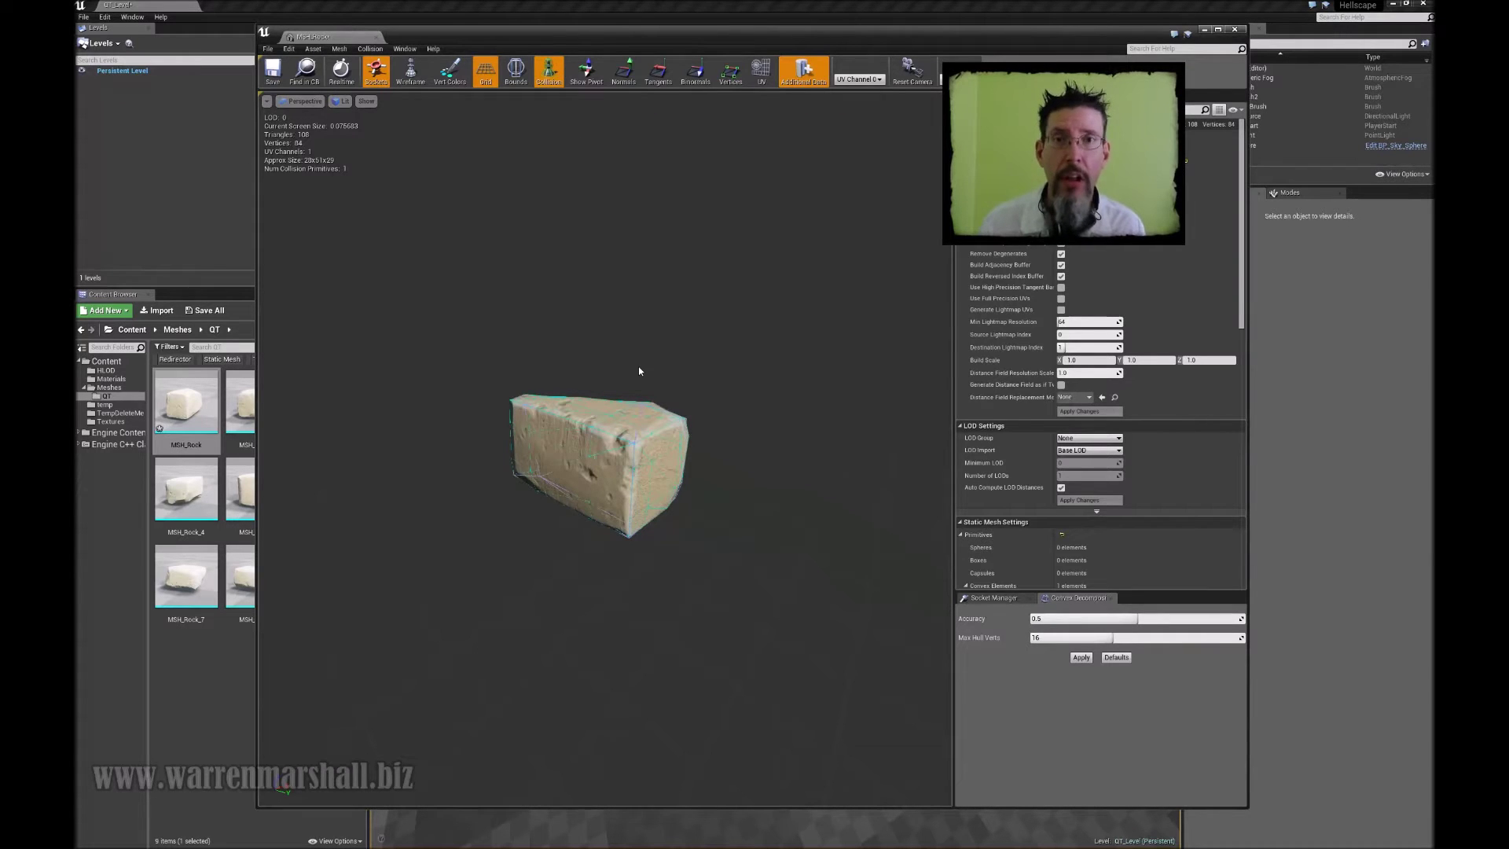
pyautogui.click(410, 70)
pyautogui.moveTo(606, 341); pyautogui.dragTo(629, 346)
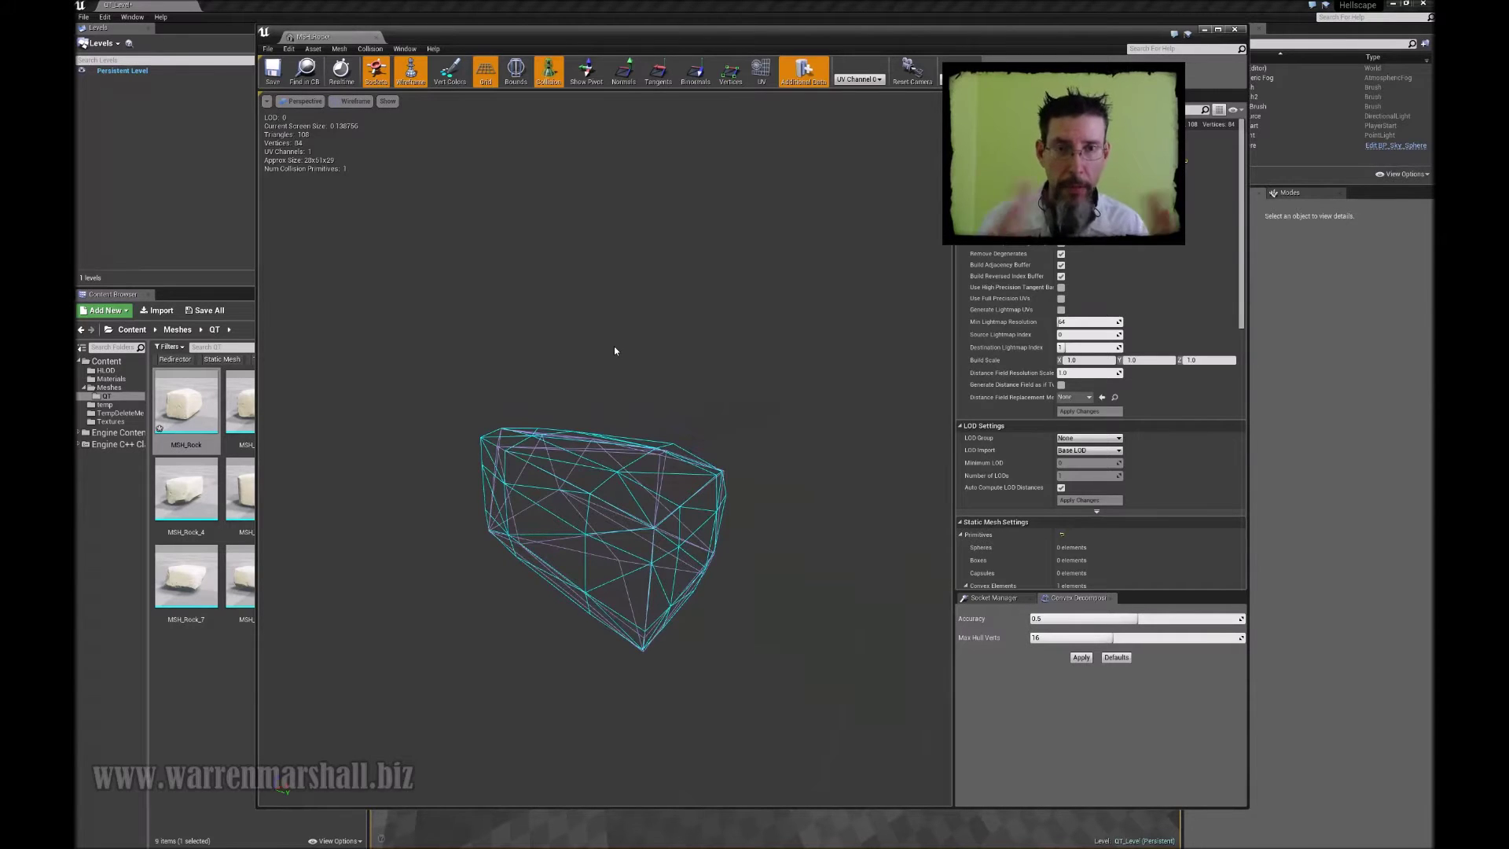
pyautogui.click(1239, 30)
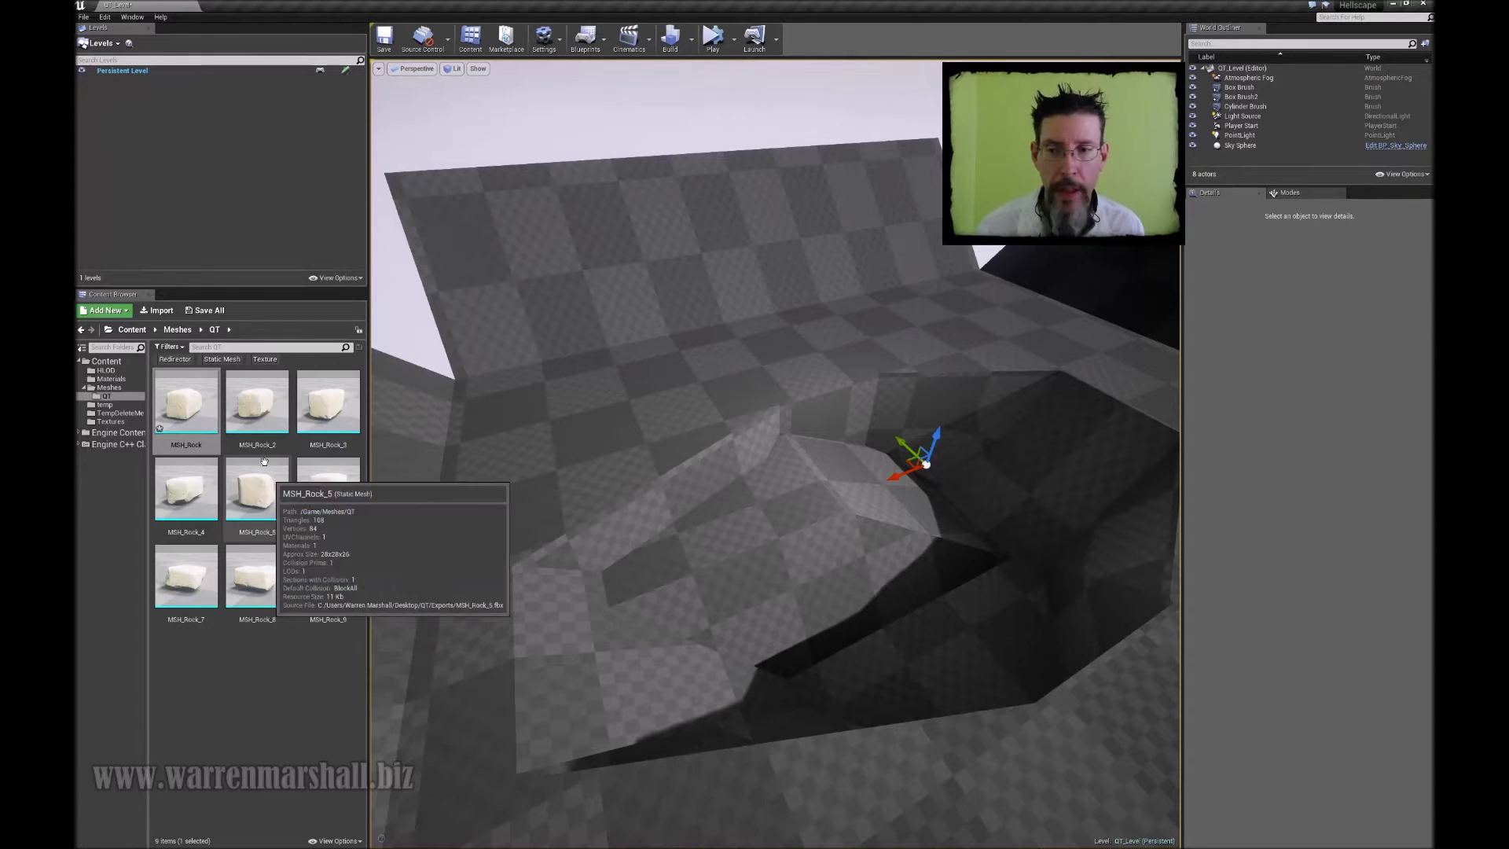
# Scatter 36 rocks of varied sizes, using all nine MSH_Rock meshes, in the air above the mound and pit.
pyautogui.moveTo(189, 392); pyautogui.dragTo(544, 452)
pyautogui.moveTo(257, 402); pyautogui.dragTo(708, 422)
pyautogui.moveTo(328, 403); pyautogui.dragTo(543, 621)
pyautogui.moveTo(192, 497); pyautogui.dragTo(682, 509)
pyautogui.moveTo(328, 491); pyautogui.dragTo(830, 495)
pyautogui.moveTo(257, 489); pyautogui.dragTo(621, 463)
pyautogui.moveTo(257, 577); pyautogui.dragTo(582, 711)
pyautogui.moveTo(328, 578); pyautogui.dragTo(838, 551)
pyautogui.moveTo(186, 575); pyautogui.dragTo(797, 375)
# Enable Simulate Physics on all the selected floating rocks.
pyautogui.moveTo(896, 307); pyautogui.dragTo(858, 331, button='right')
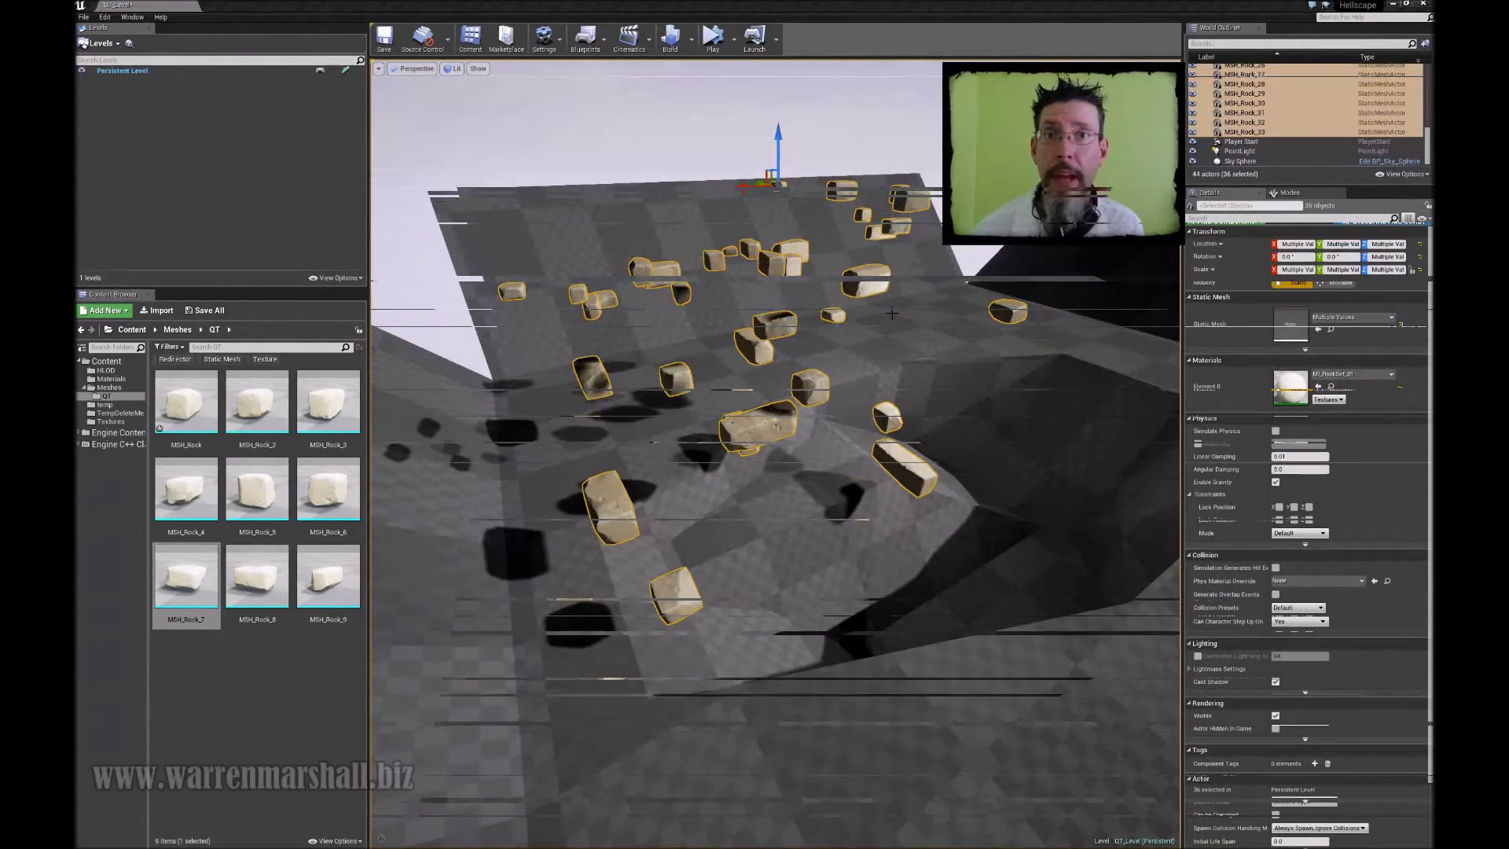
pyautogui.moveTo(775, 424); pyautogui.dragTo(818, 436, button='right')
pyautogui.moveTo(918, 377); pyautogui.dragTo(918, 330)
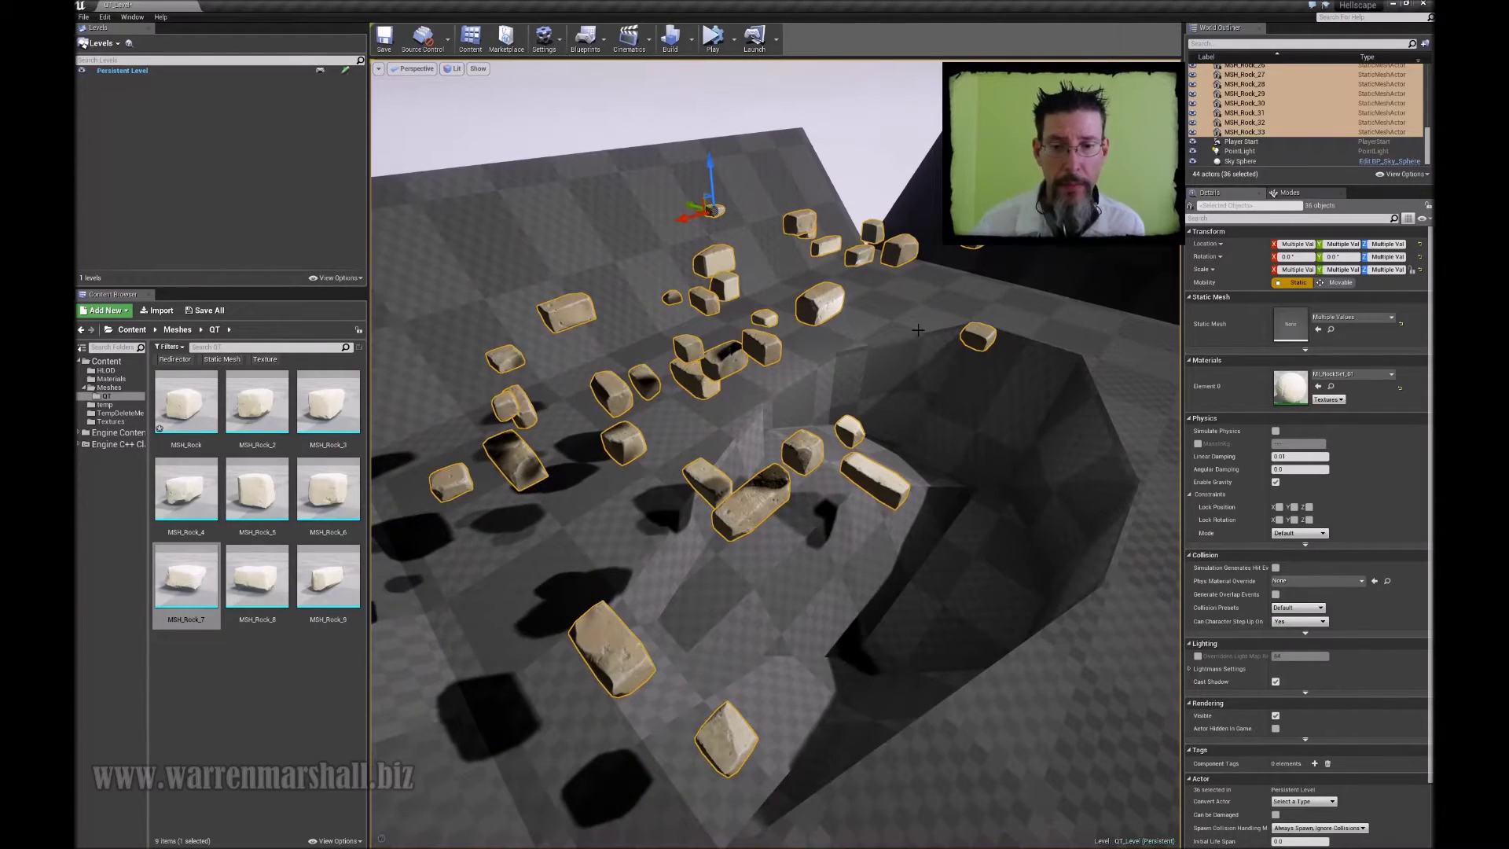
pyautogui.moveTo(904, 305); pyautogui.dragTo(884, 331, button='right')
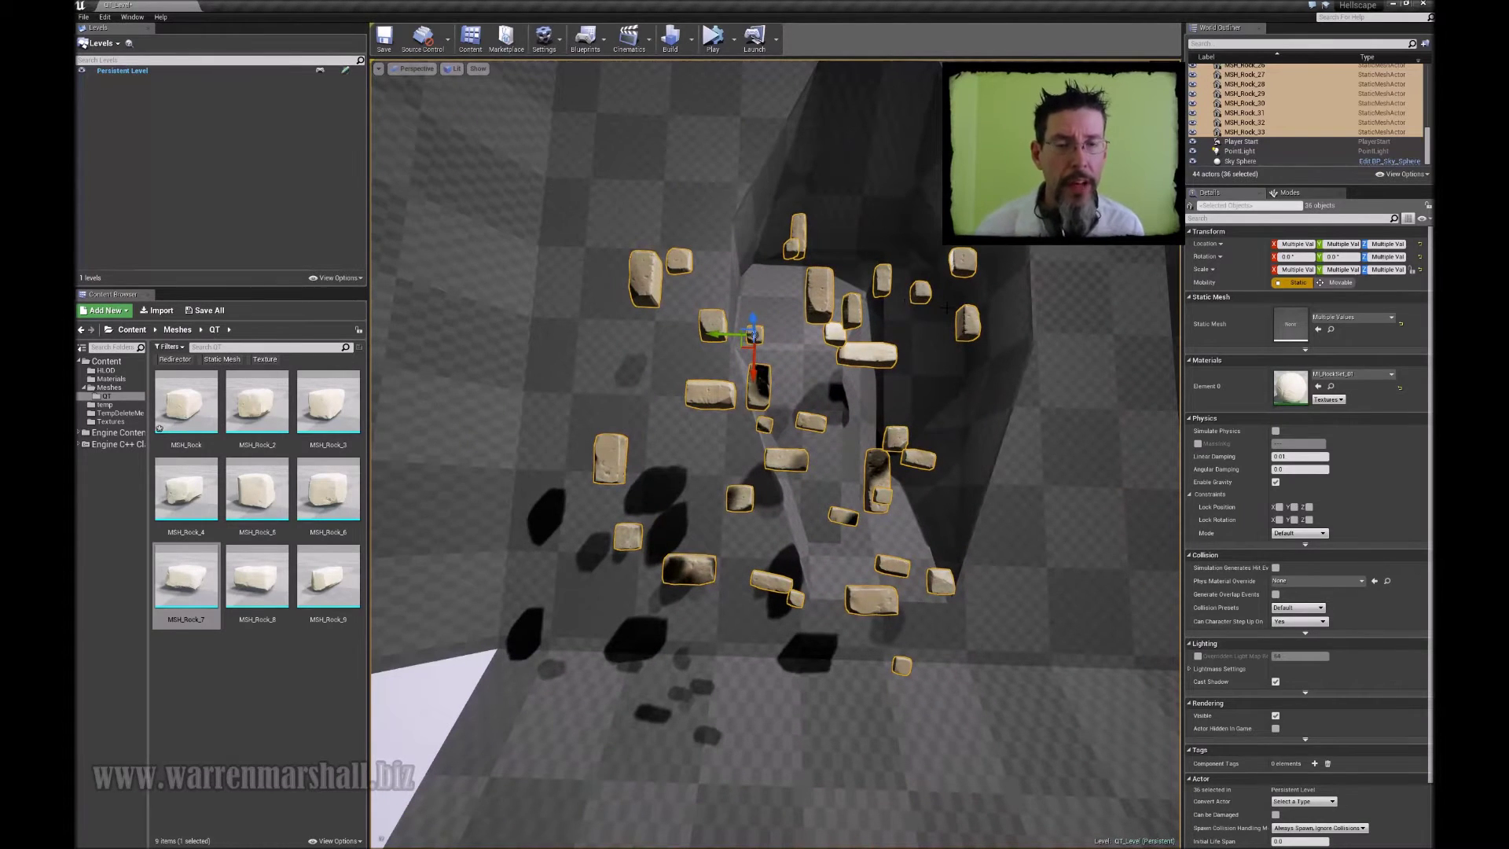
pyautogui.moveTo(958, 311)
pyautogui.mouseDown(button='right')
pyautogui.moveTo(936, 275)
pyautogui.moveTo(1014, 286)
pyautogui.moveTo(947, 299)
pyautogui.mouseUp(button='right')
pyautogui.moveTo(802, 409); pyautogui.dragTo(735, 442, button='right')
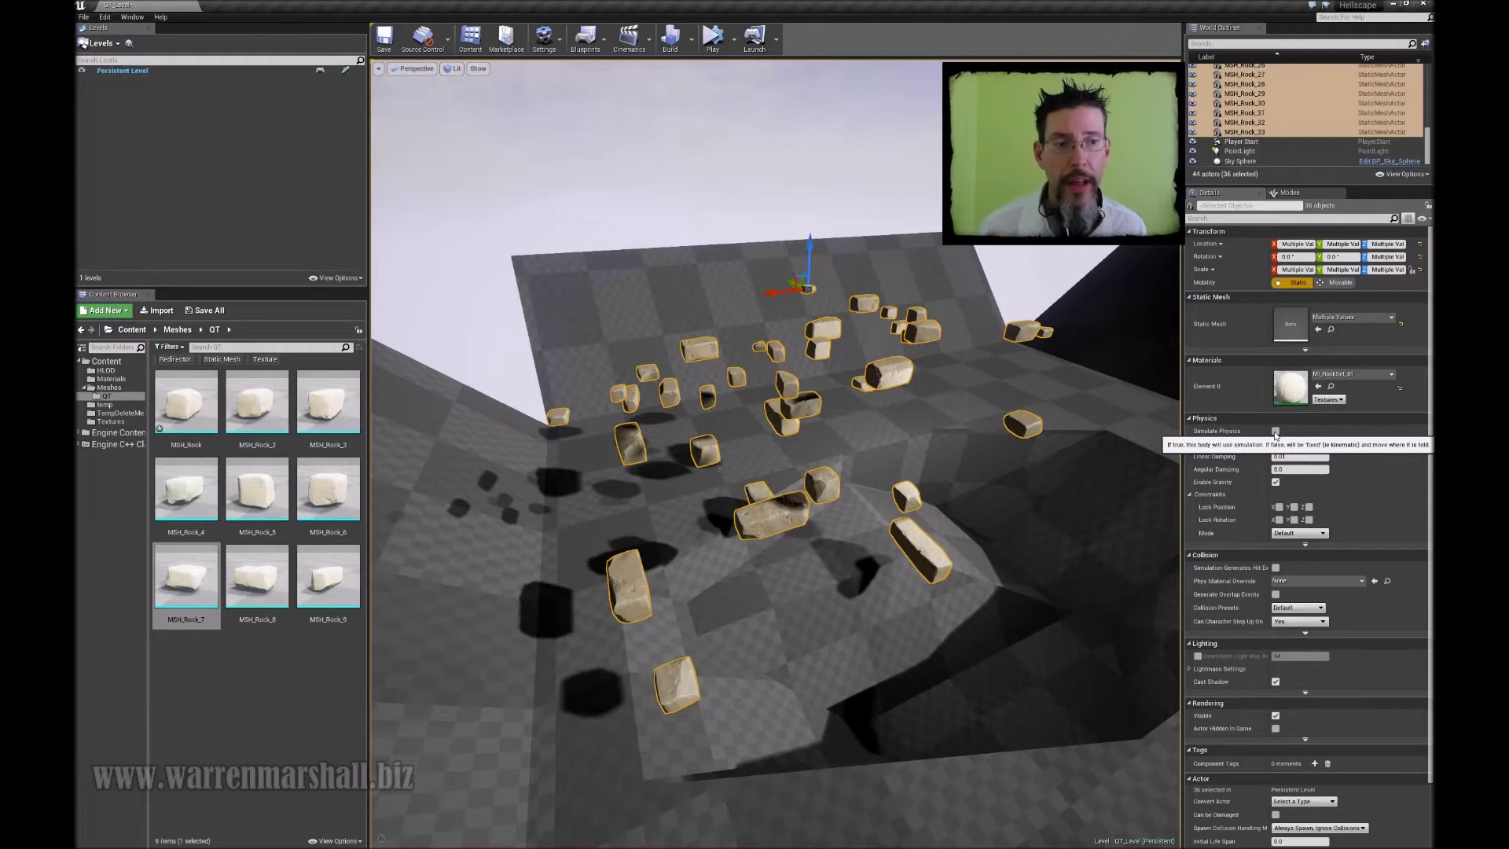
pyautogui.click(1275, 431)
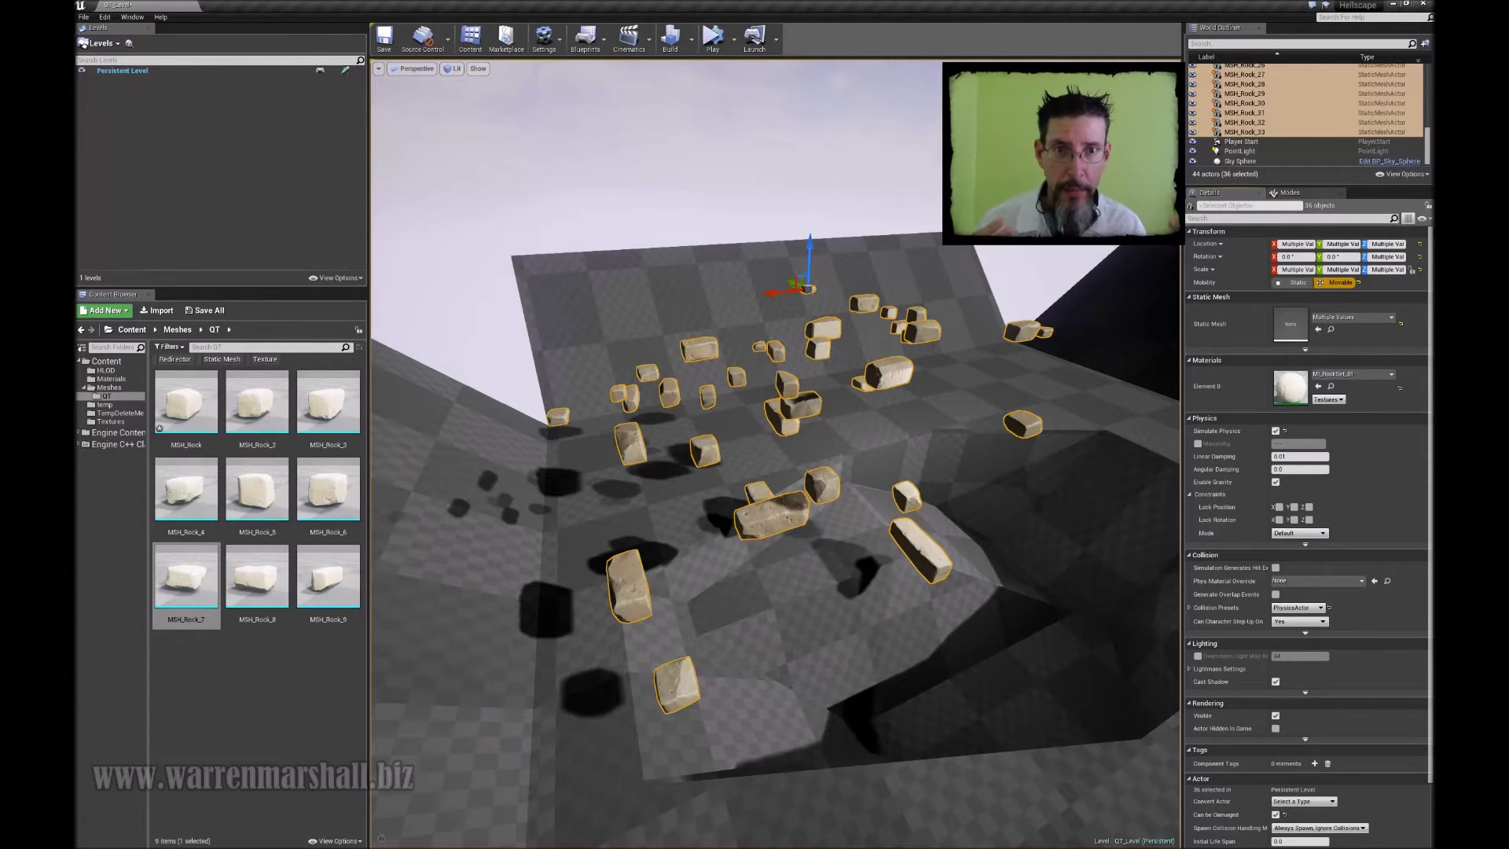
# Run the level in Simulate mode so the rocks fall onto the terrain, and view the resulting pile.
pyautogui.click(734, 39)
pyautogui.click(762, 128)
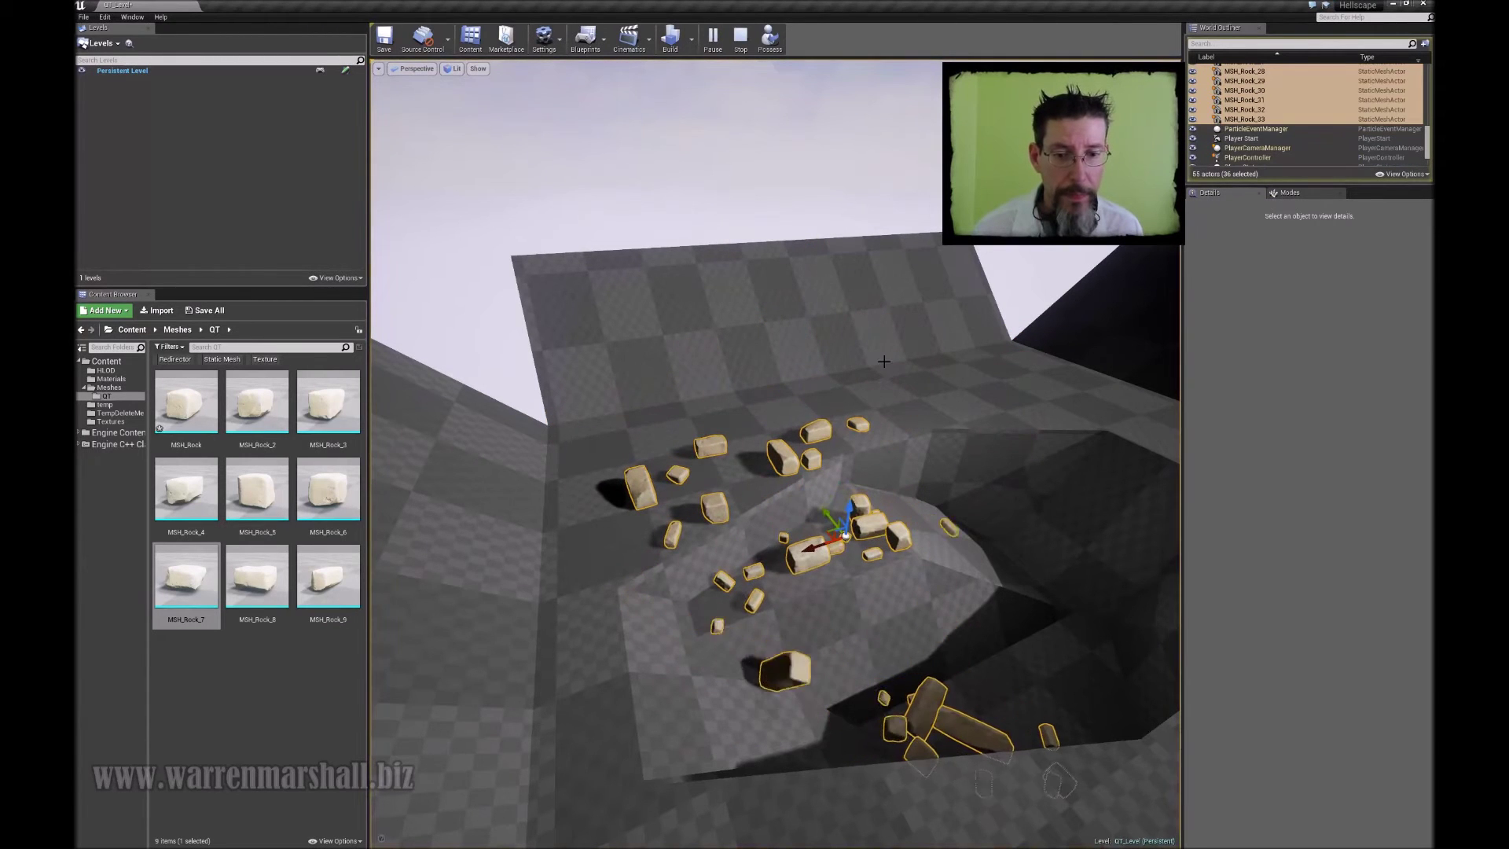
pyautogui.moveTo(942, 415); pyautogui.dragTo(942, 460, button='right')
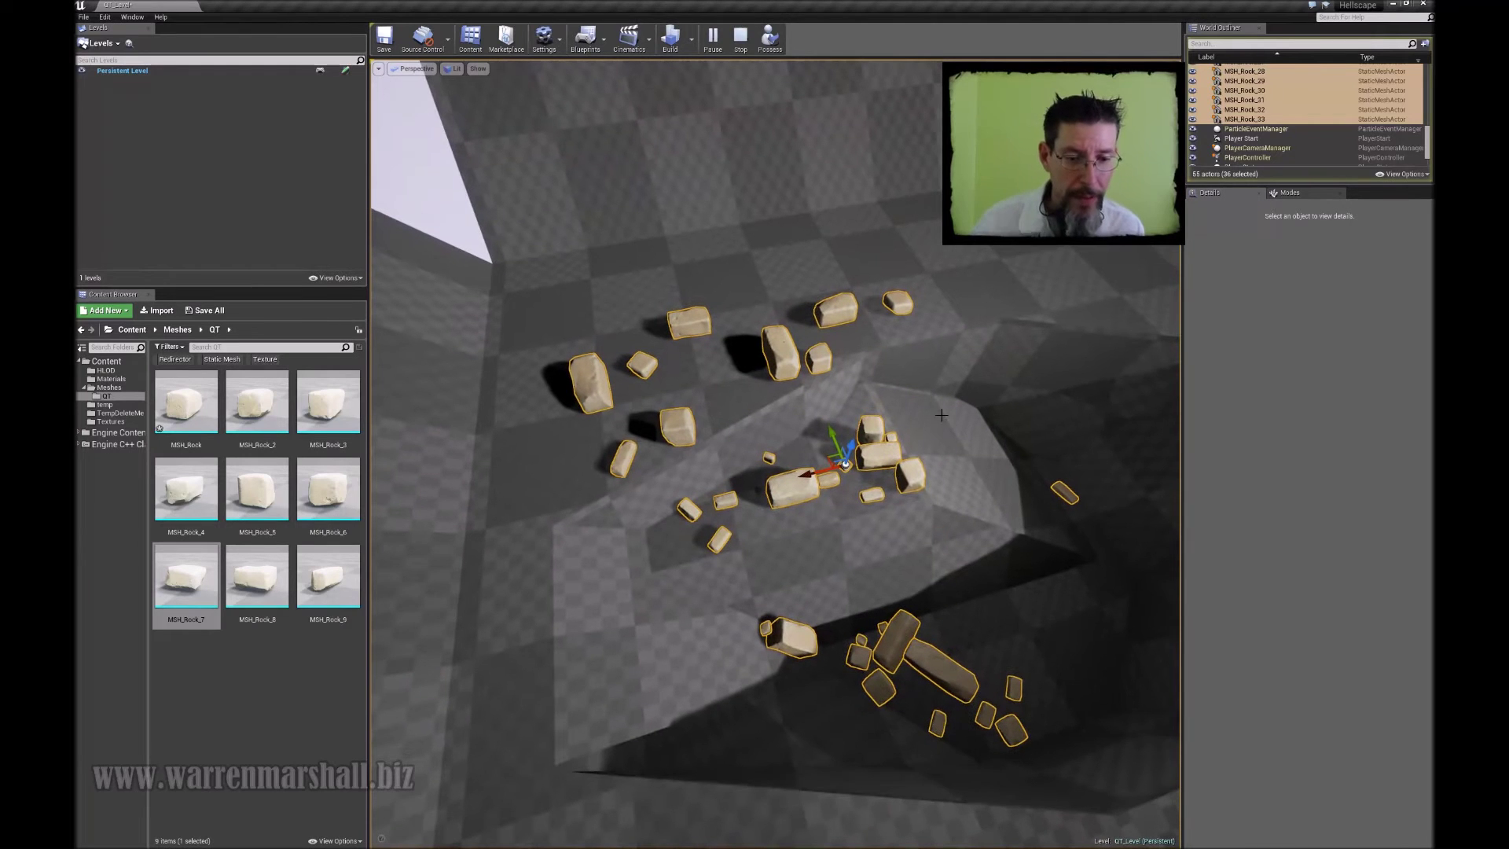
pyautogui.moveTo(956, 399); pyautogui.dragTo(832, 372, button='right')
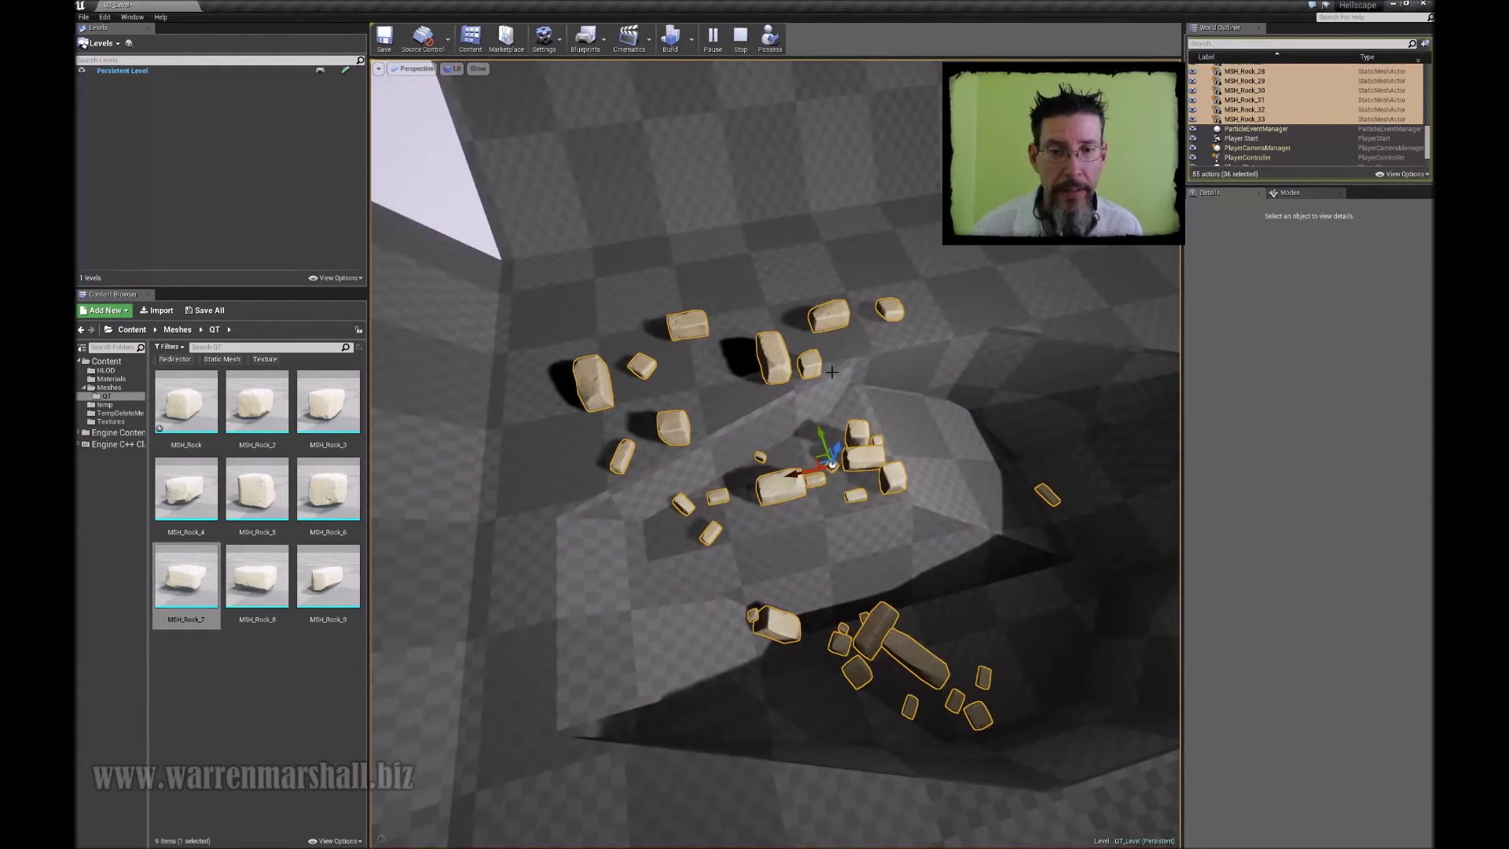
# Move the small rock MSH_Rock_11 across the flat ground until it rests against the large rock beside the mound.
pyautogui.click(691, 323)
pyautogui.moveTo(686, 322); pyautogui.dragTo(833, 322, button='right')
pyautogui.moveTo(721, 337); pyautogui.dragTo(745, 428)
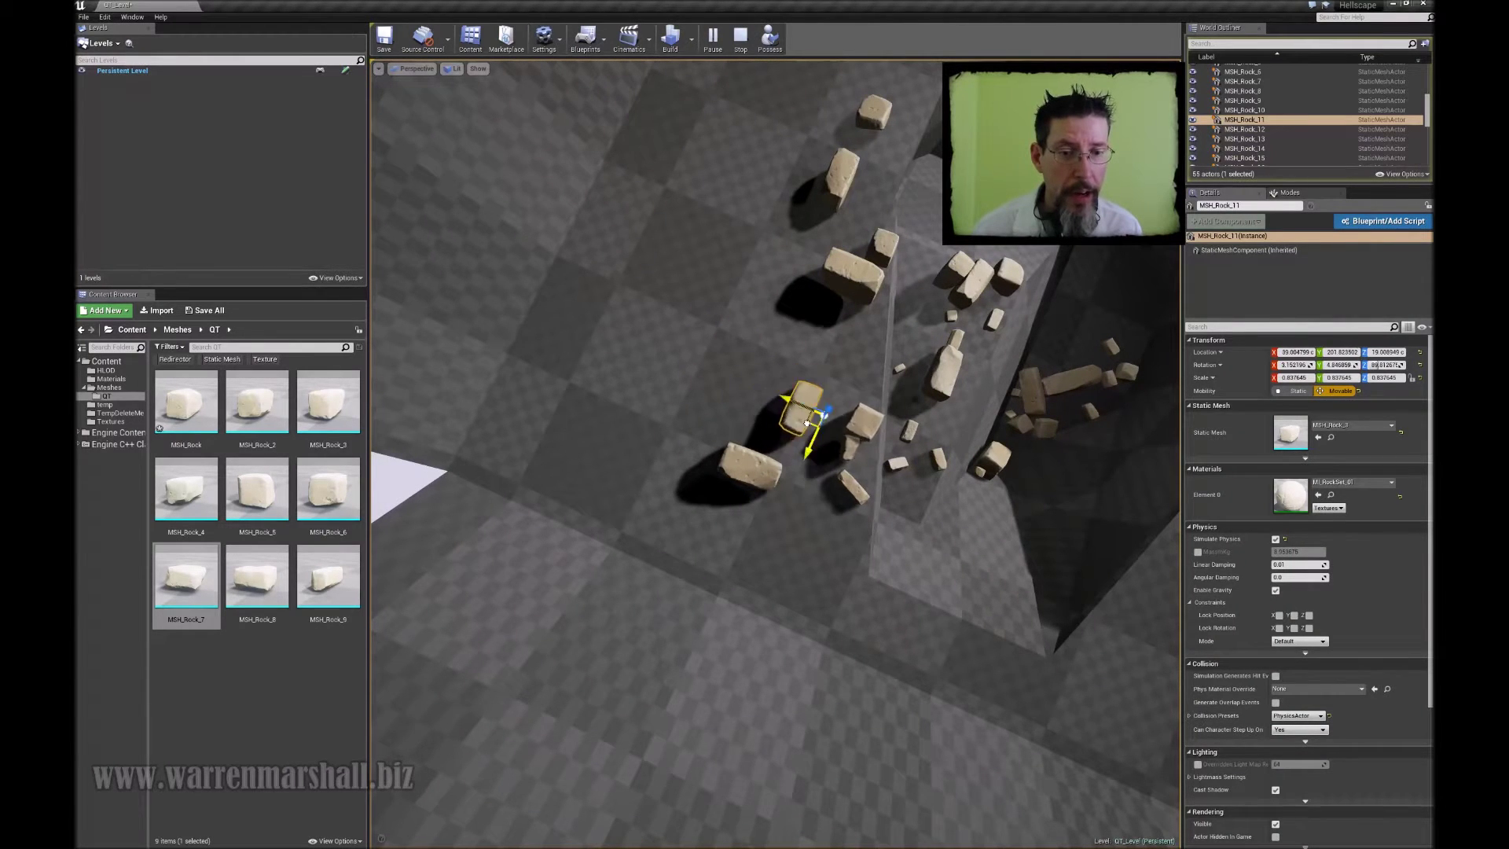
pyautogui.moveTo(836, 431); pyautogui.dragTo(815, 310)
pyautogui.moveTo(815, 310); pyautogui.dragTo(865, 283, button='right')
# Nudge MSH_Rock_2 closer to the mound's edge and shift a rock in the mound-top cluster towards it.
pyautogui.click(729, 370)
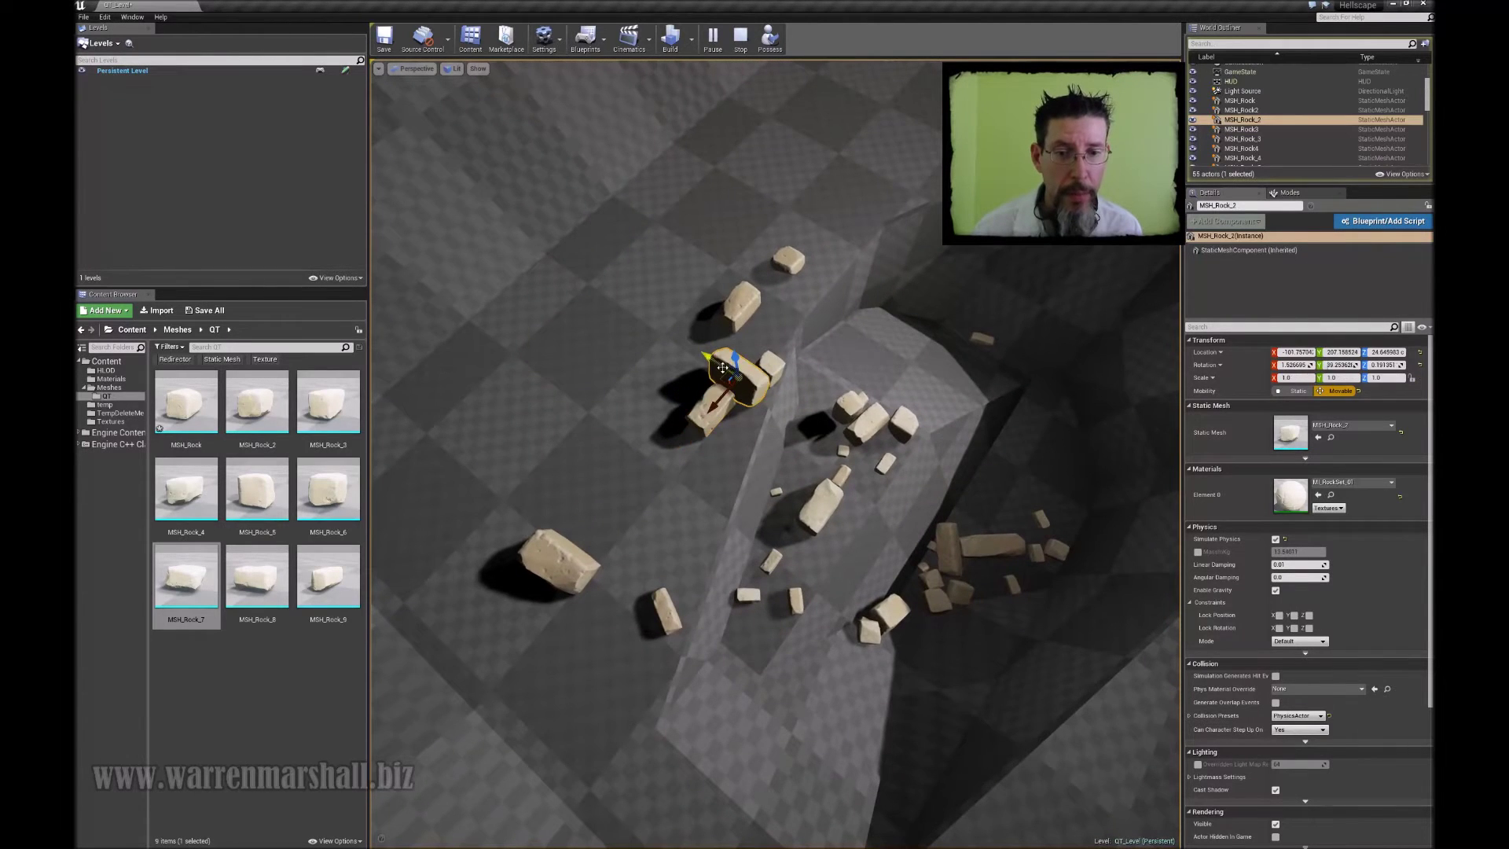
pyautogui.moveTo(721, 370); pyautogui.dragTo(758, 388)
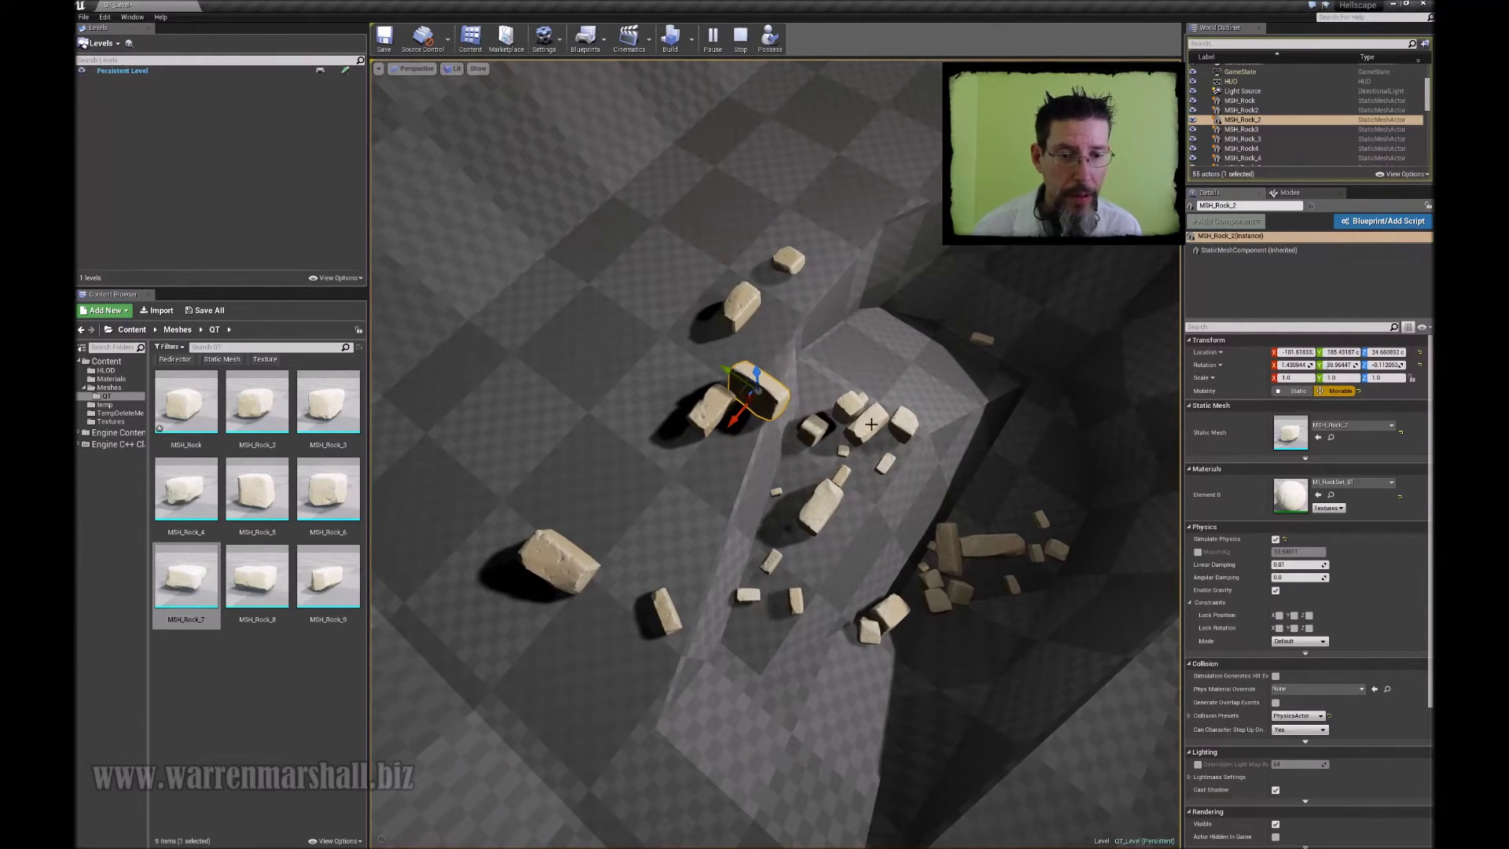
pyautogui.click(866, 424)
pyautogui.moveTo(858, 432); pyautogui.dragTo(817, 404)
# Push MSH_Rock_16 in the pit up against the neighbouring pile of rocks.
pyautogui.moveTo(818, 404); pyautogui.dragTo(732, 508, button='right')
pyautogui.click(646, 518)
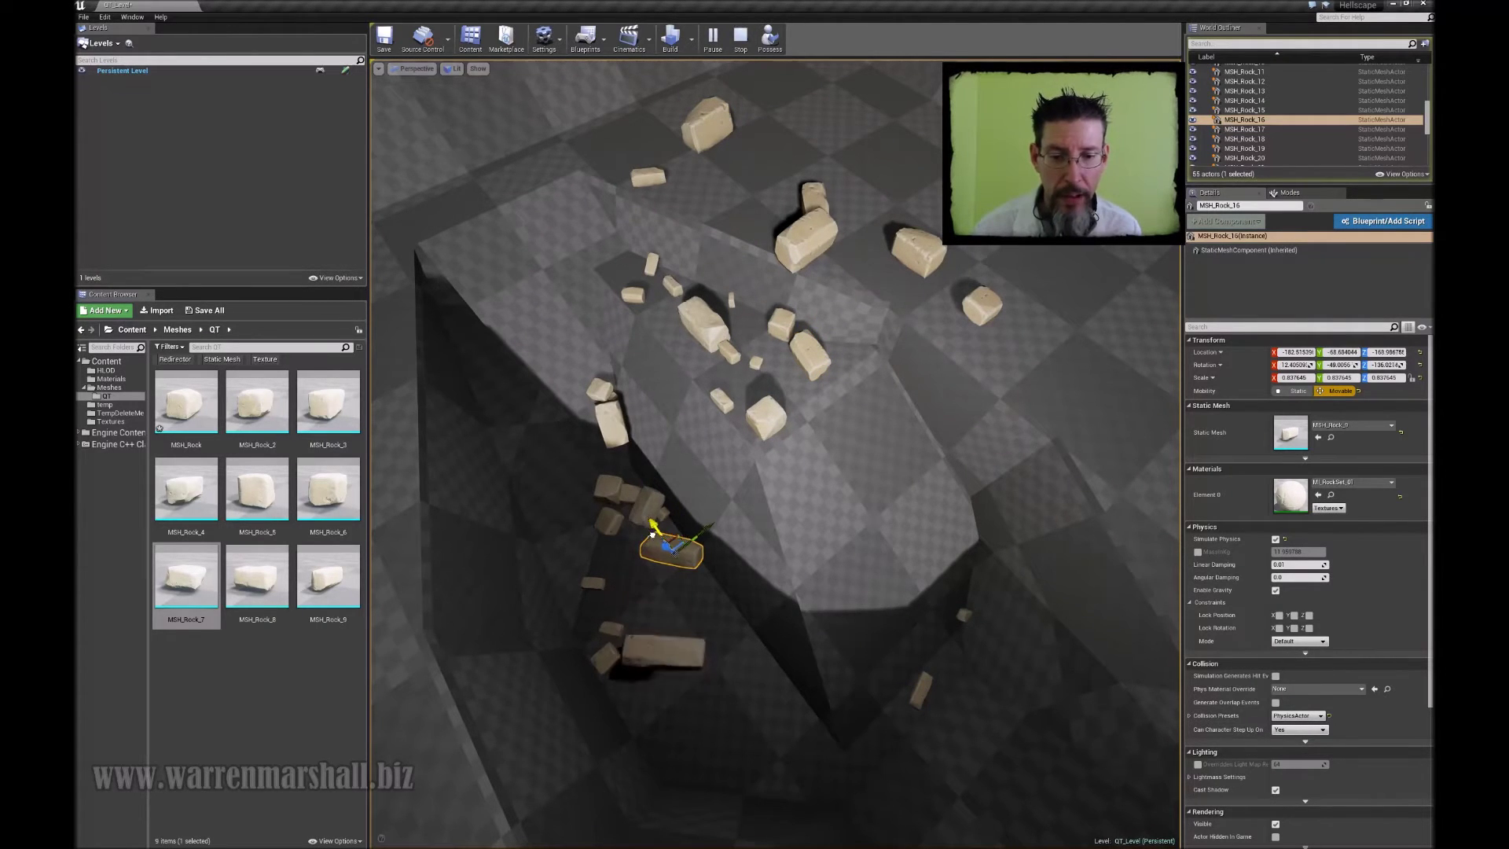
pyautogui.moveTo(652, 534); pyautogui.dragTo(633, 510)
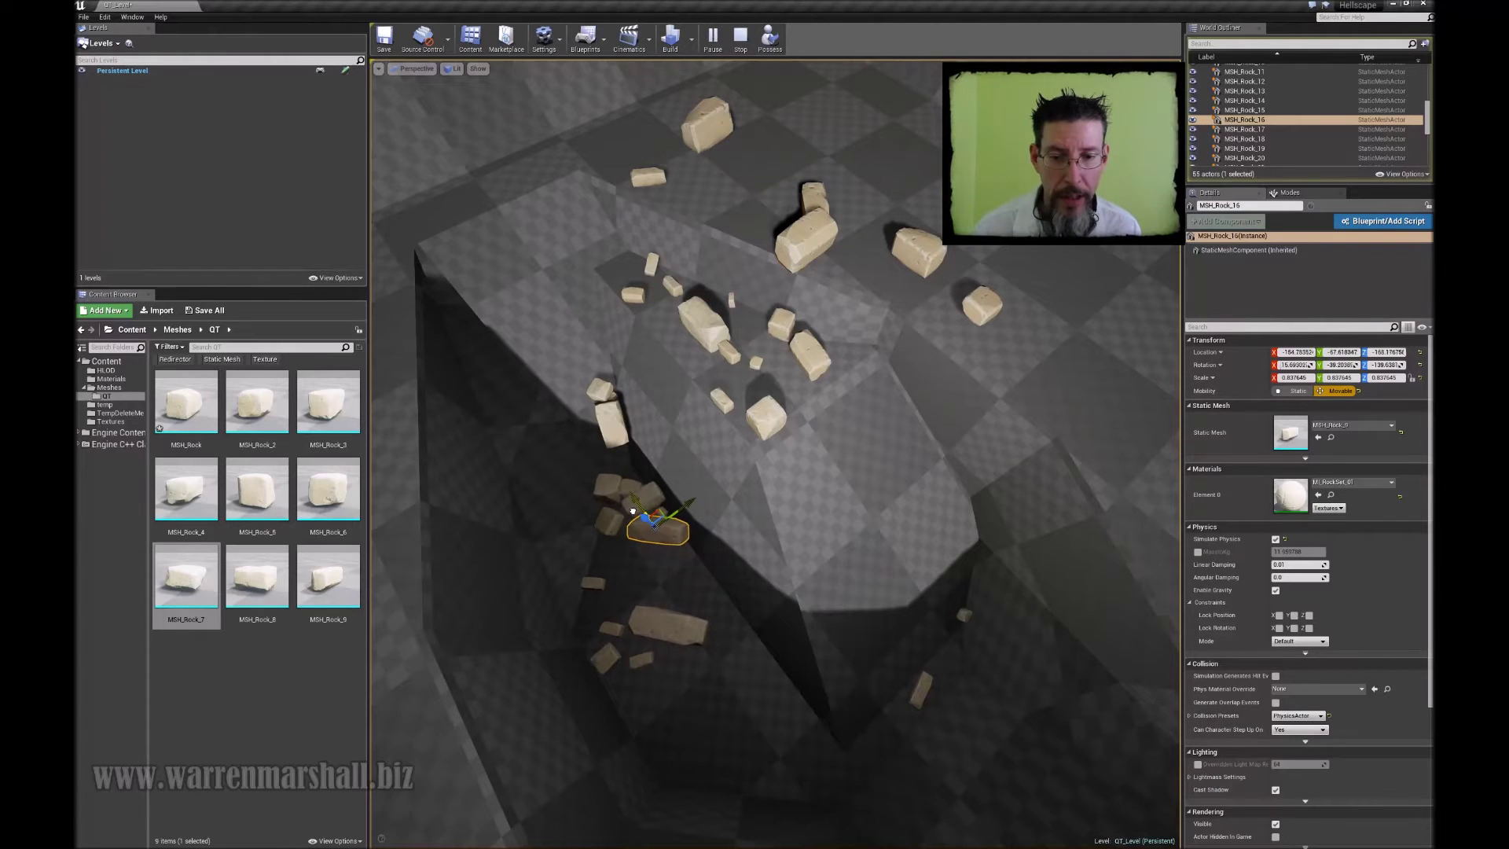
pyautogui.moveTo(851, 508); pyautogui.dragTo(811, 464, button='right')
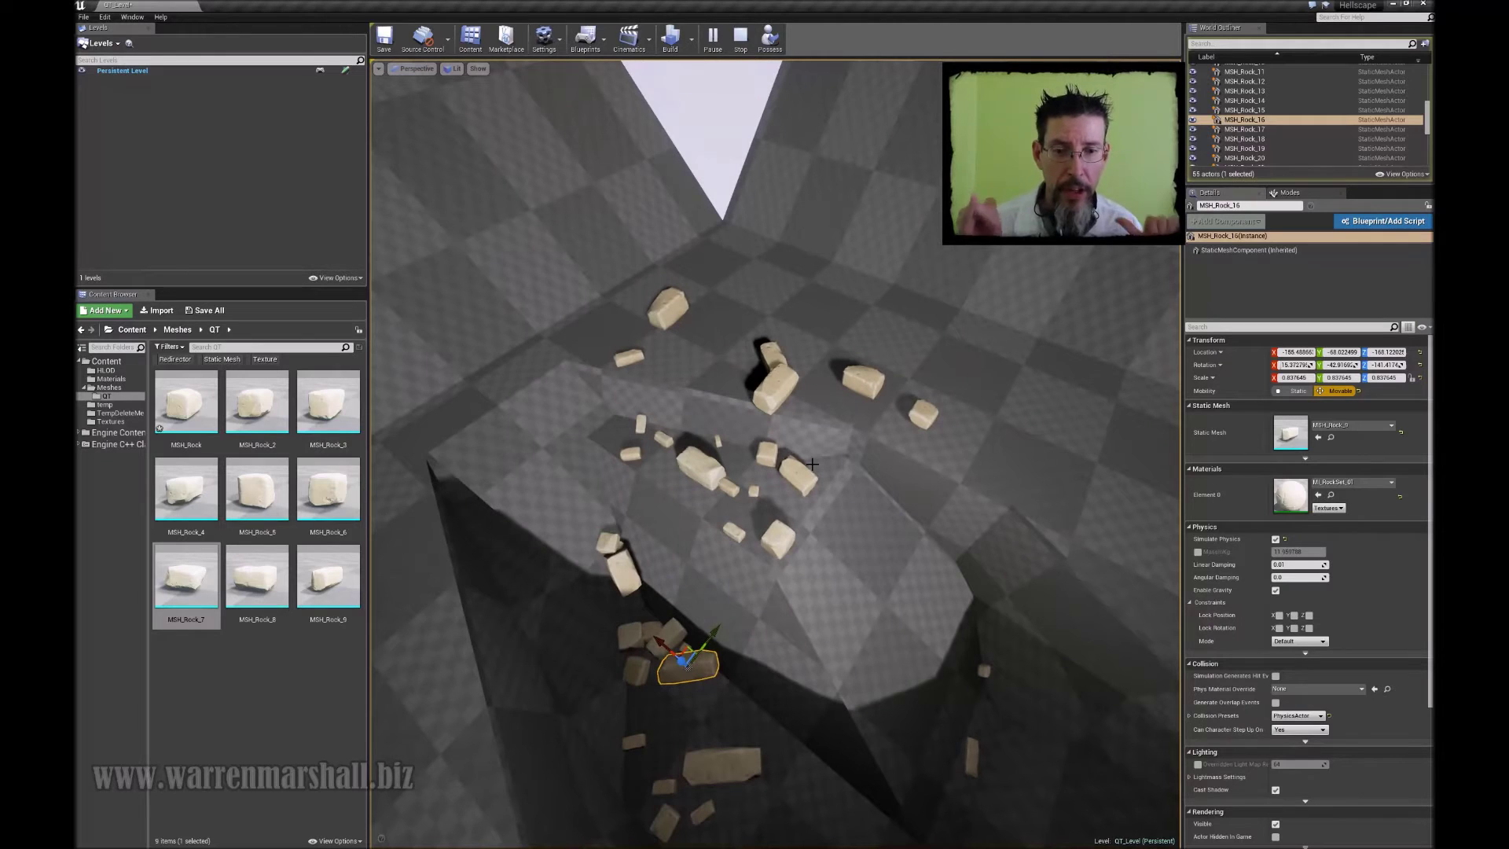
# Select MSH_Rock2 and MSH_Rock_2 and try to extend the selection to all matching actors.
pyautogui.moveTo(806, 361); pyautogui.dragTo(923, 381, button='right')
pyautogui.click(753, 334)
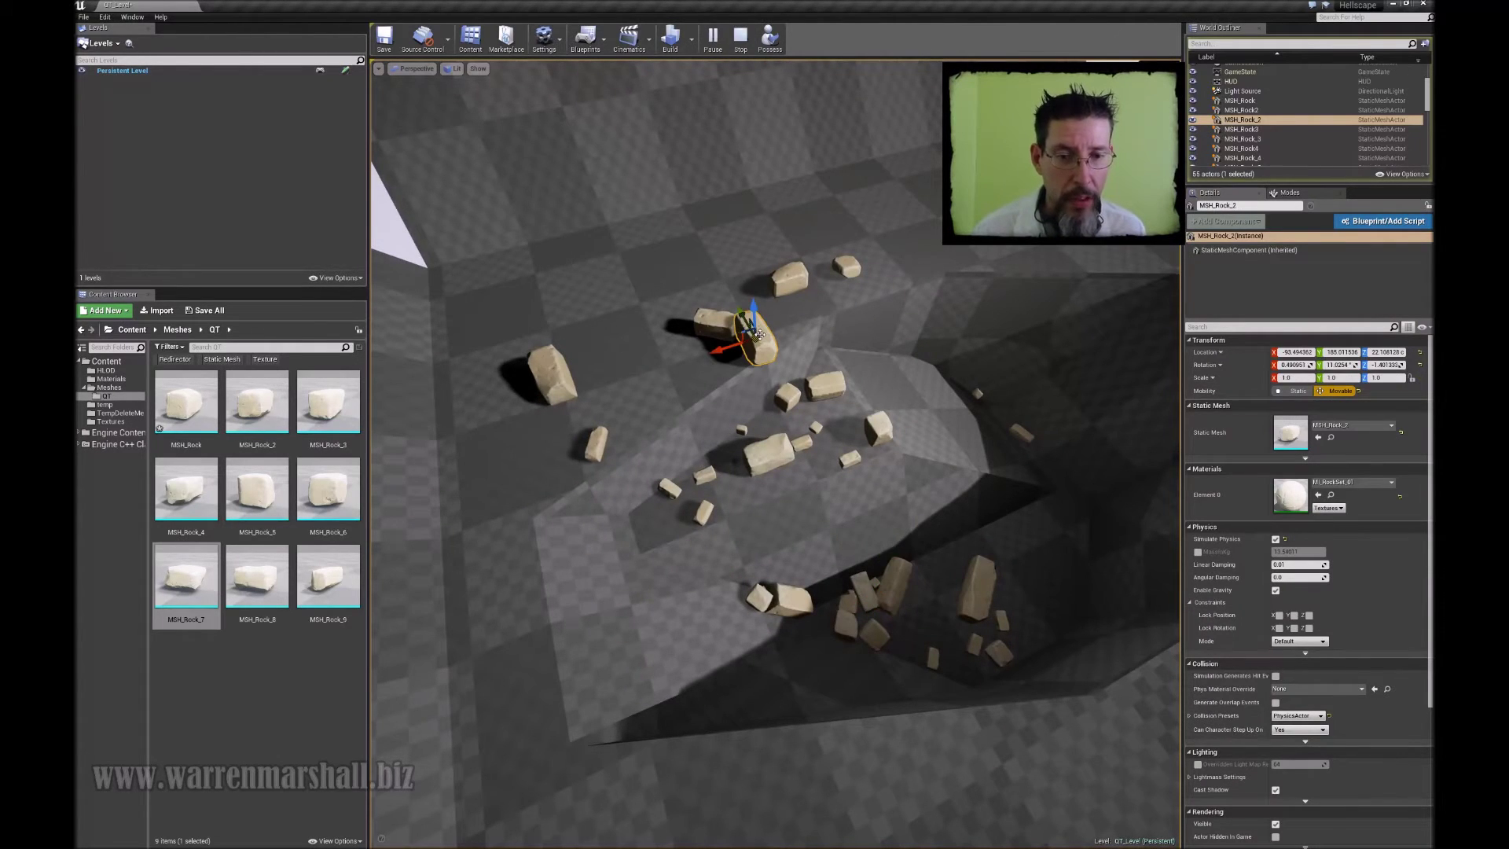
pyautogui.click(789, 281)
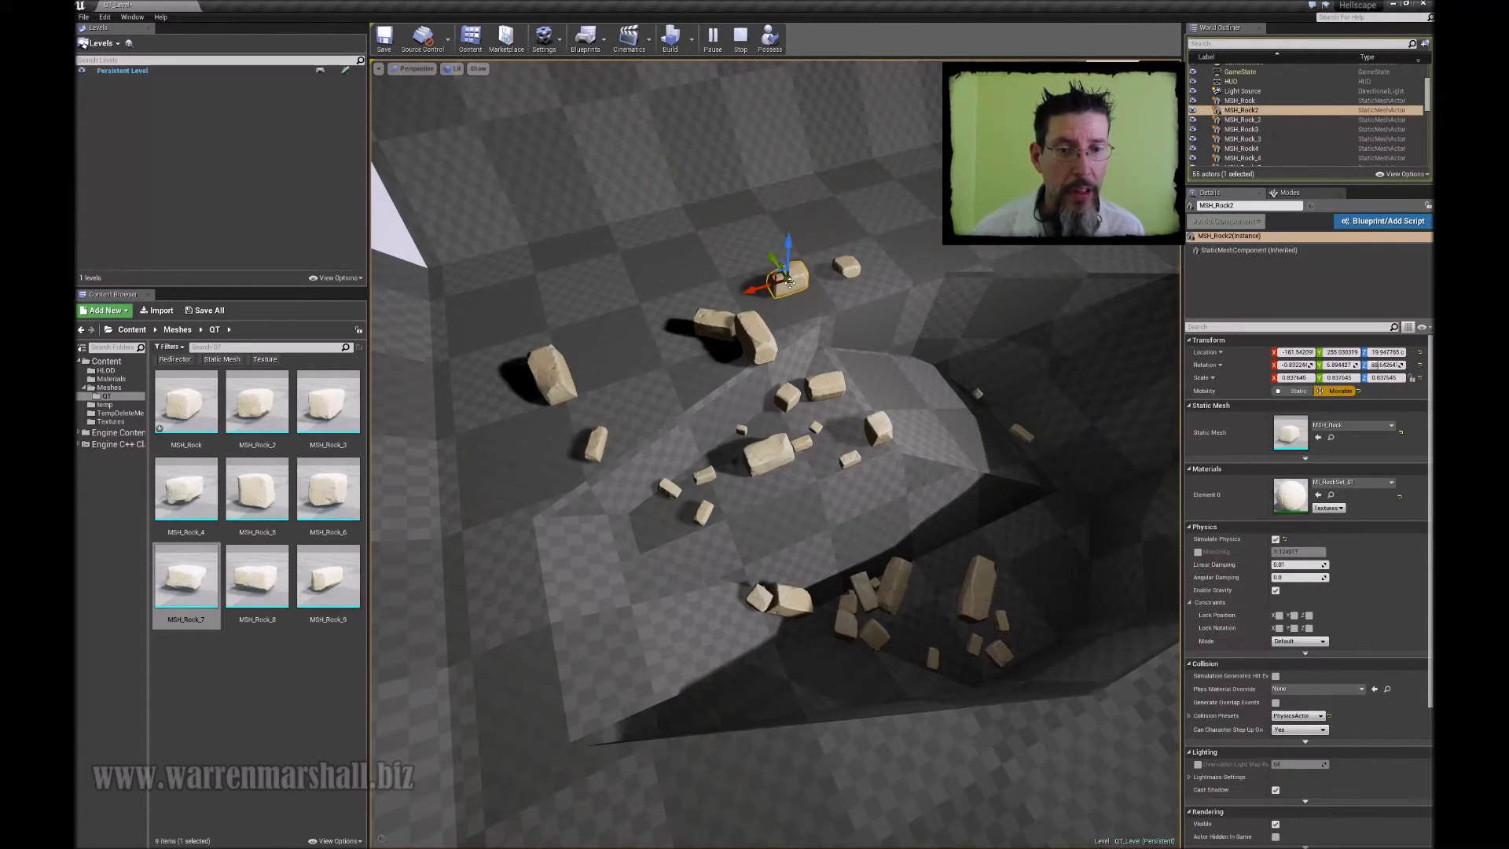
pyautogui.keyDown('ctrl'); pyautogui.click(751, 329); pyautogui.keyUp('ctrl')
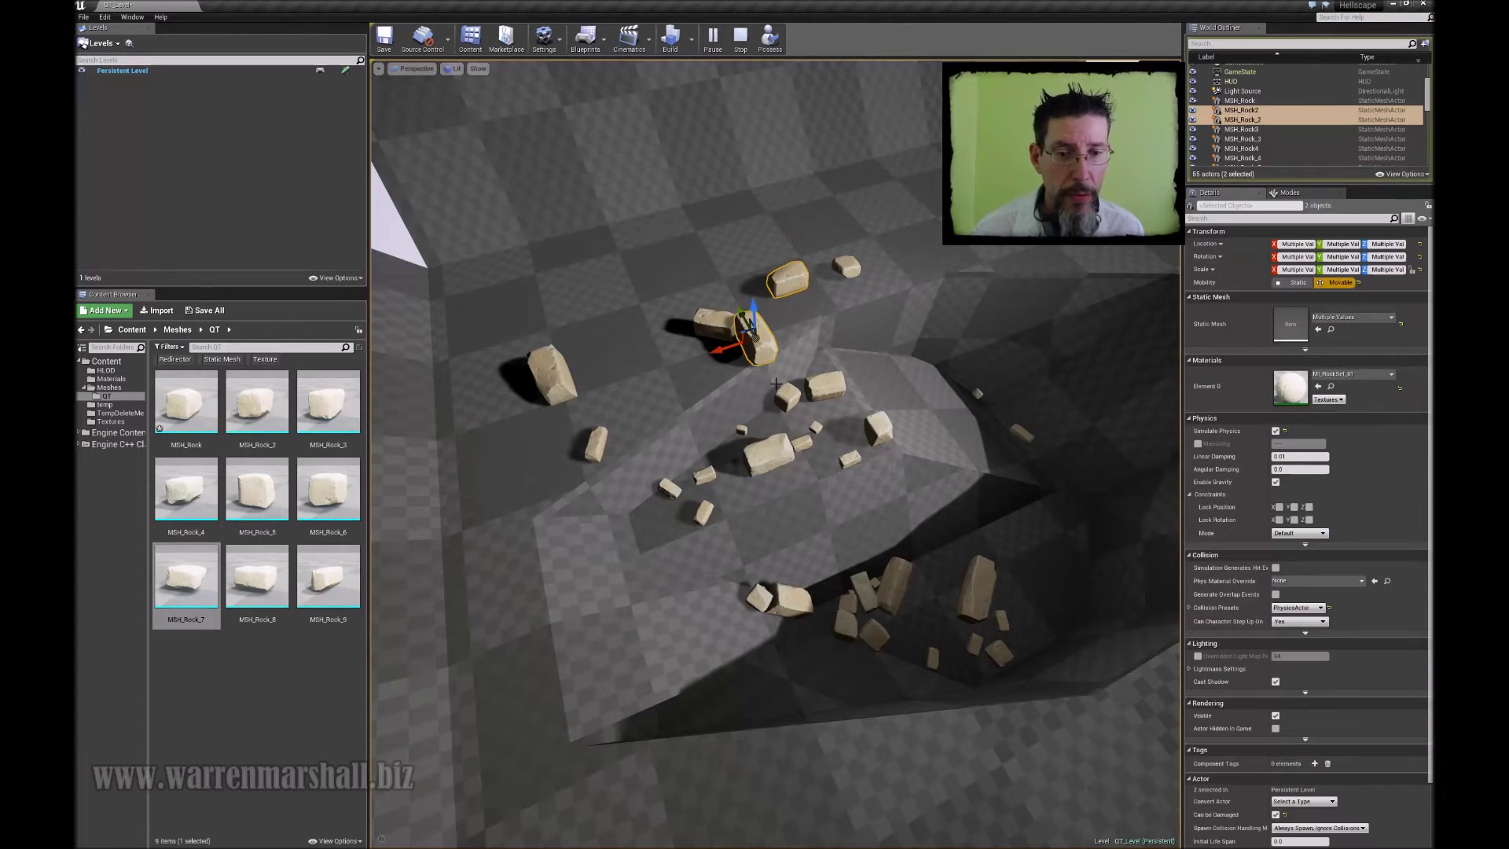
pyautogui.rightClick(796, 285)
pyautogui.moveTo(853, 437)
pyautogui.click(984, 467)
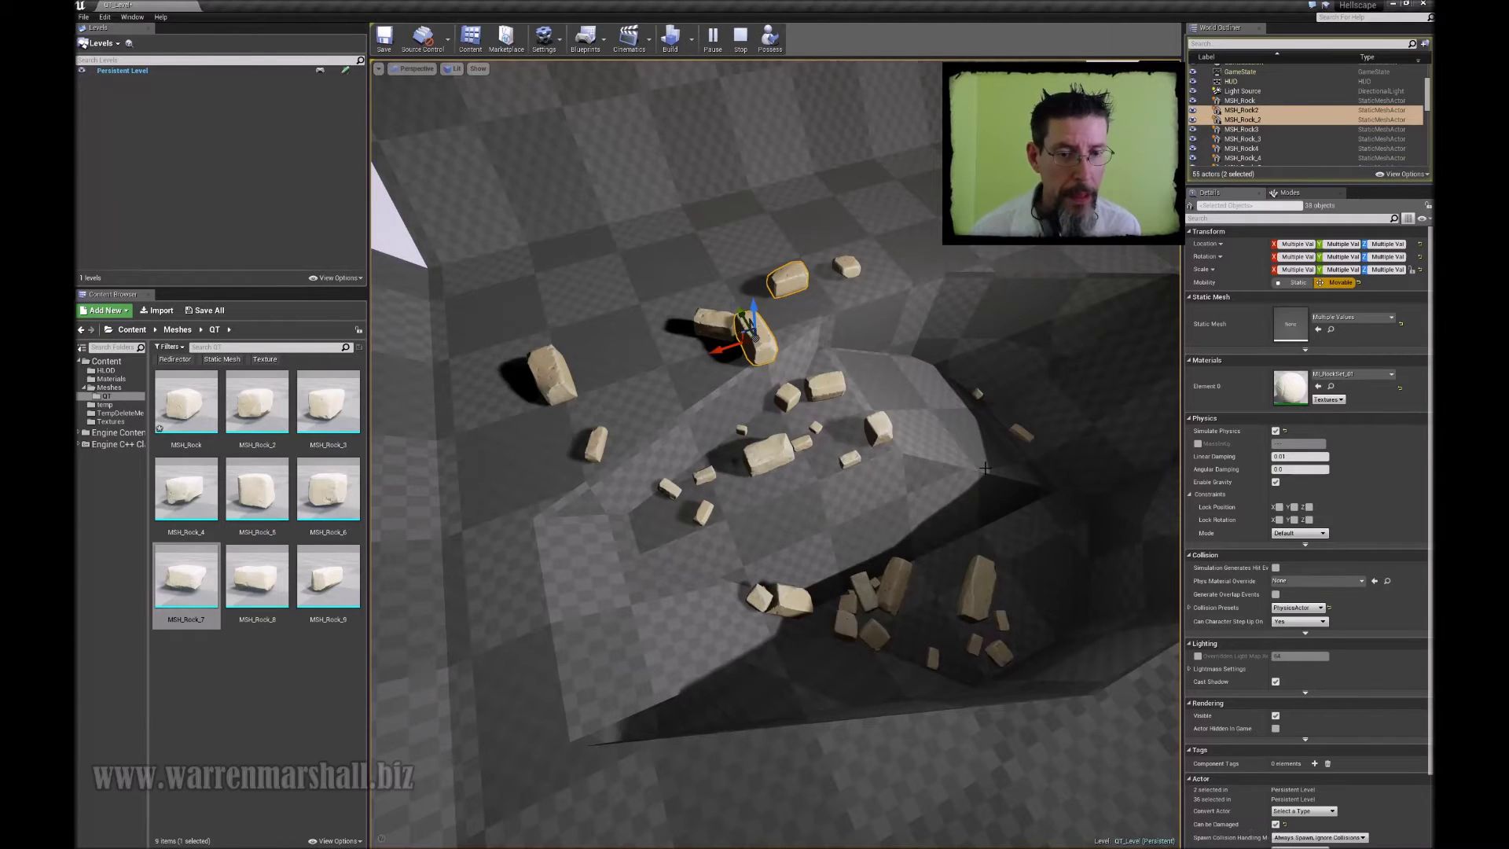
# Select several different rocks on and behind the mound, extending the selection to all actors that share their meshes.
pyautogui.click(822, 386)
pyautogui.keyDown('ctrl'); pyautogui.click(792, 284); pyautogui.keyUp('ctrl')
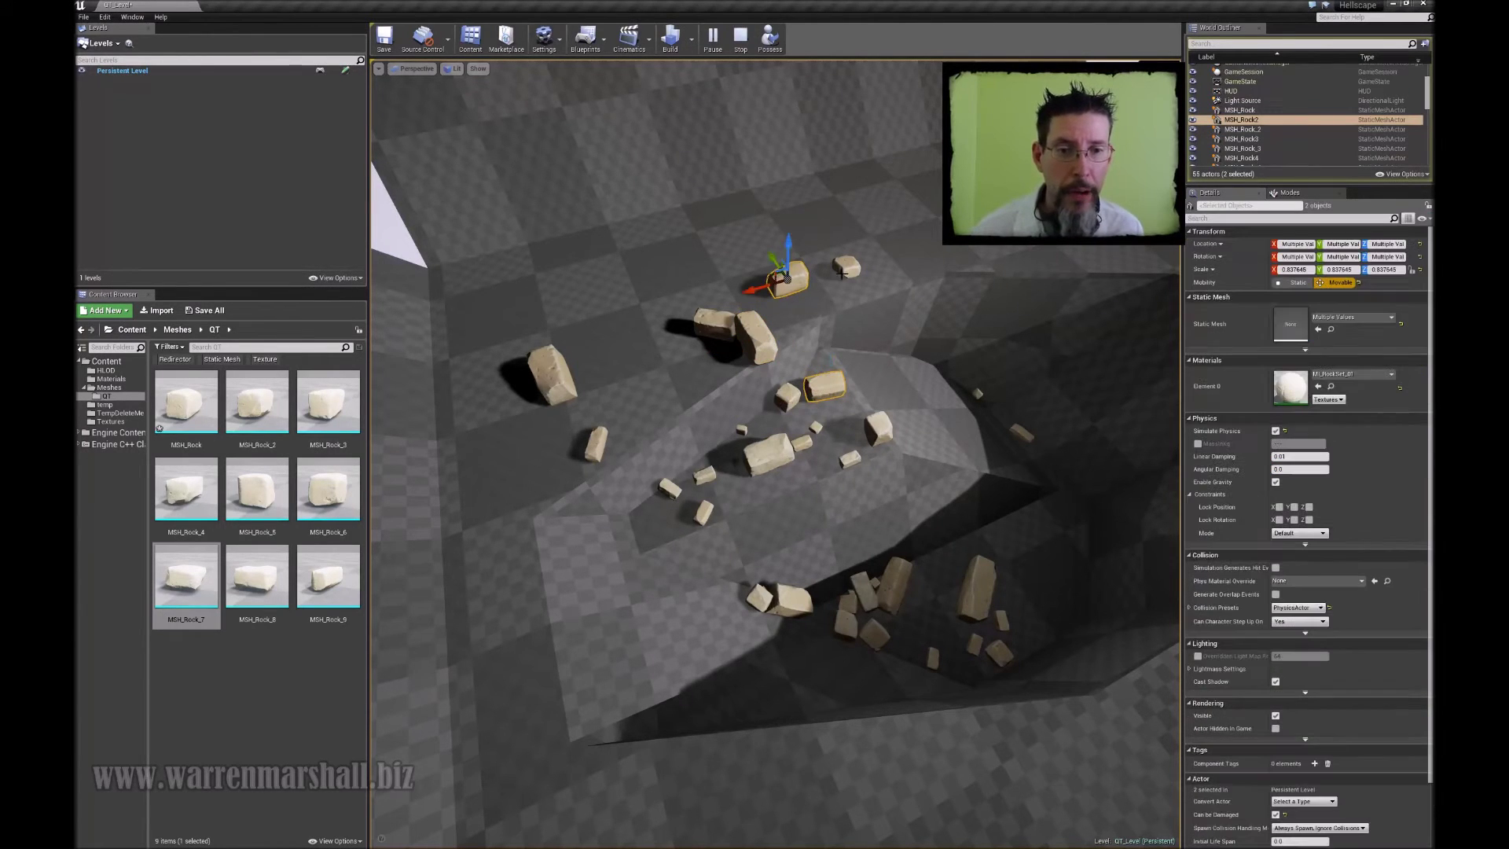
pyautogui.keyDown('ctrl'); pyautogui.click(849, 271); pyautogui.keyUp('ctrl')
pyautogui.keyDown('ctrl'); pyautogui.click(713, 322); pyautogui.keyUp('ctrl')
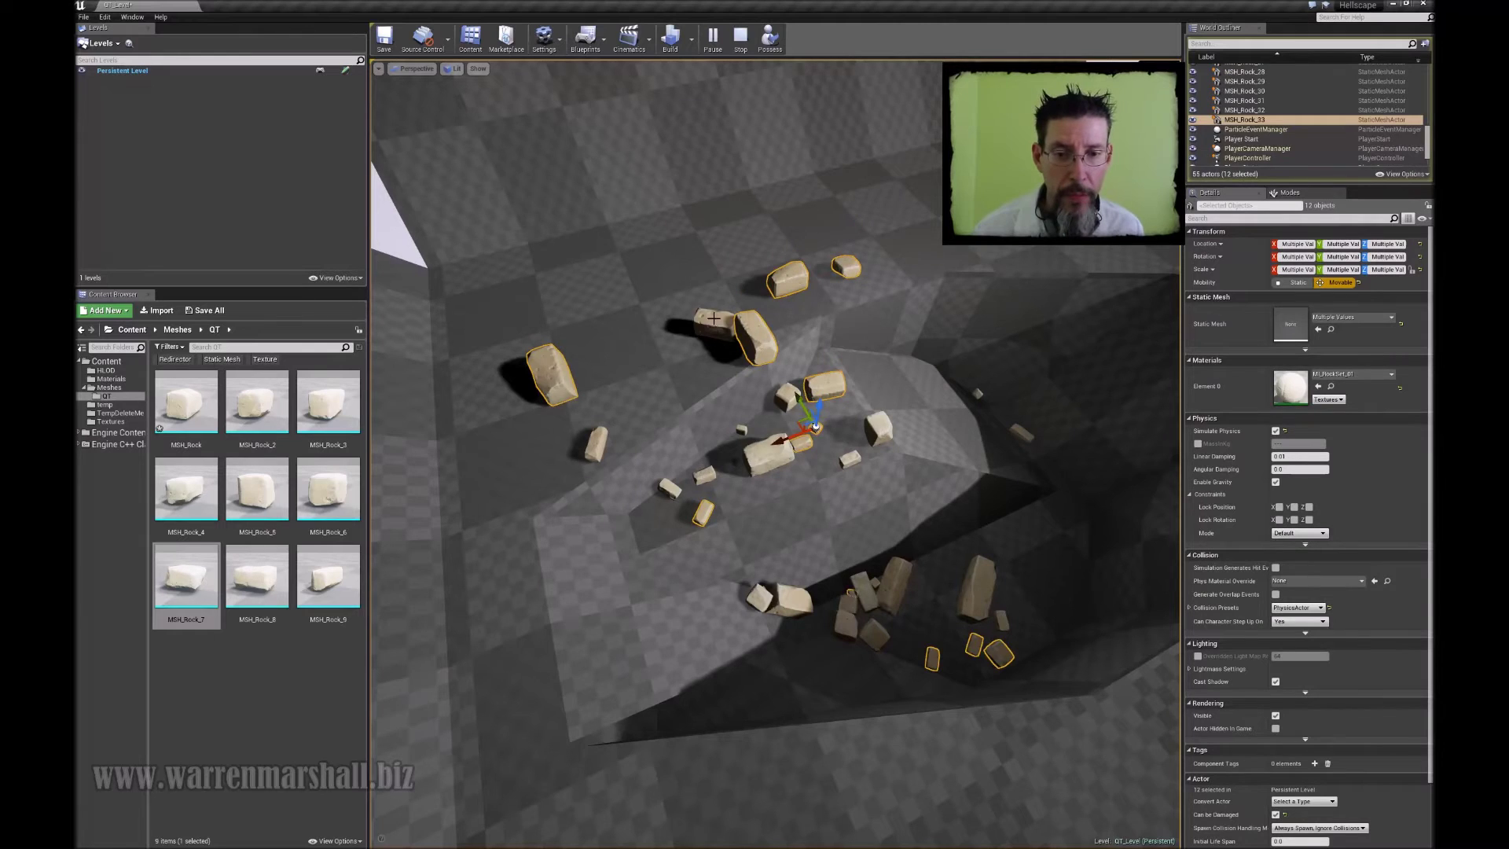
pyautogui.keyDown('ctrl'); pyautogui.click(673, 490); pyautogui.keyUp('ctrl')
pyautogui.keyDown('ctrl'); pyautogui.click(675, 493); pyautogui.keyUp('ctrl')
pyautogui.hotkey('shift', 'e')
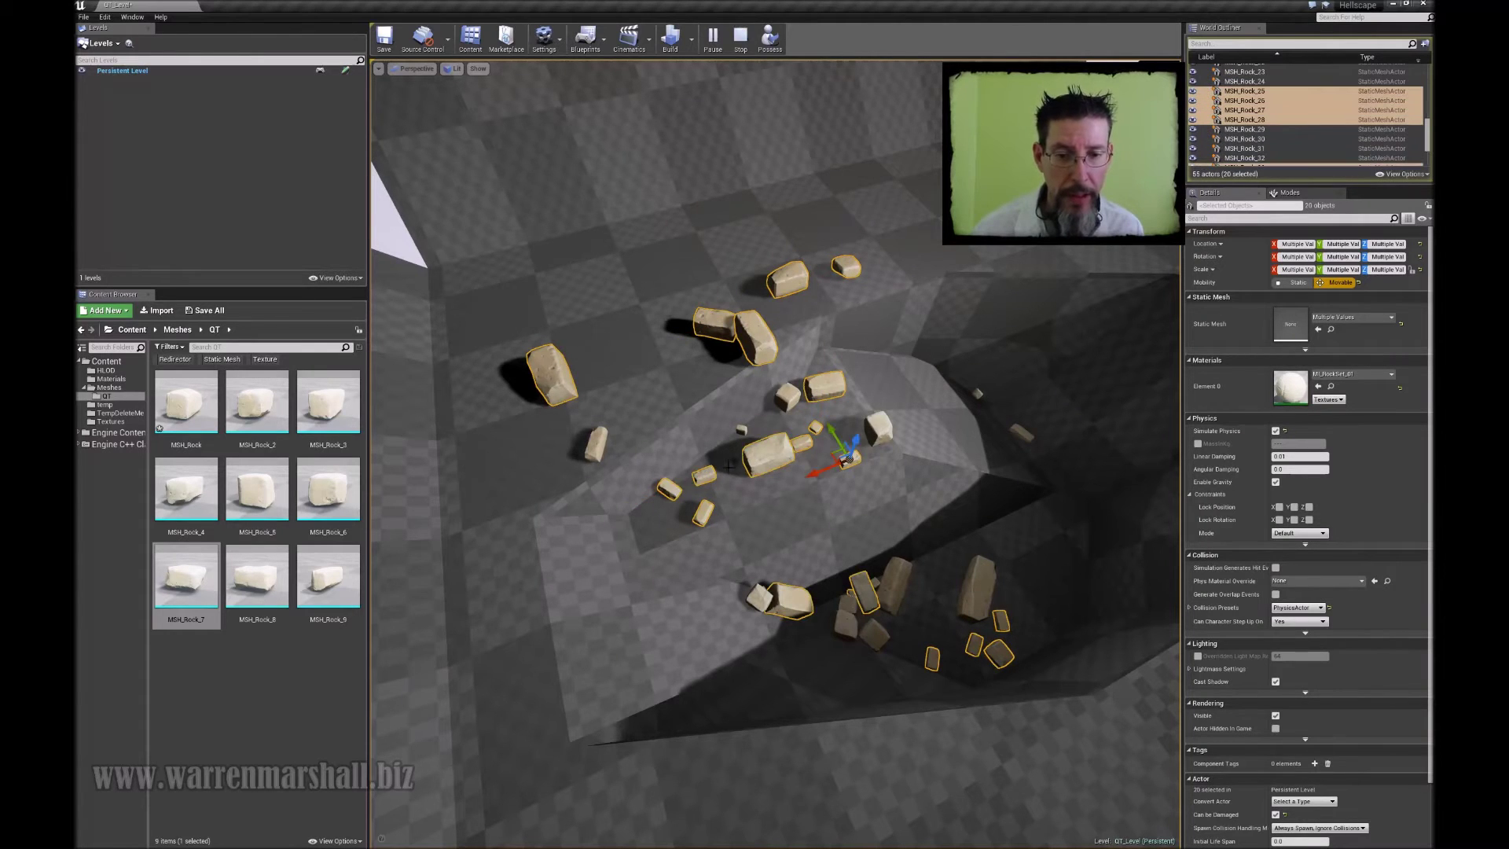
# Add the unselected small rocks on the mound and in the pit, plus all actors sharing their meshes, to the selection.
pyautogui.keyDown('ctrl'); pyautogui.click(743, 430); pyautogui.keyUp('ctrl')
pyautogui.keyDown('ctrl'); pyautogui.click(786, 397); pyautogui.keyUp('ctrl')
pyautogui.hotkey('shift', 'e')
pyautogui.keyDown('ctrl'); pyautogui.click(978, 394); pyautogui.keyUp('ctrl')
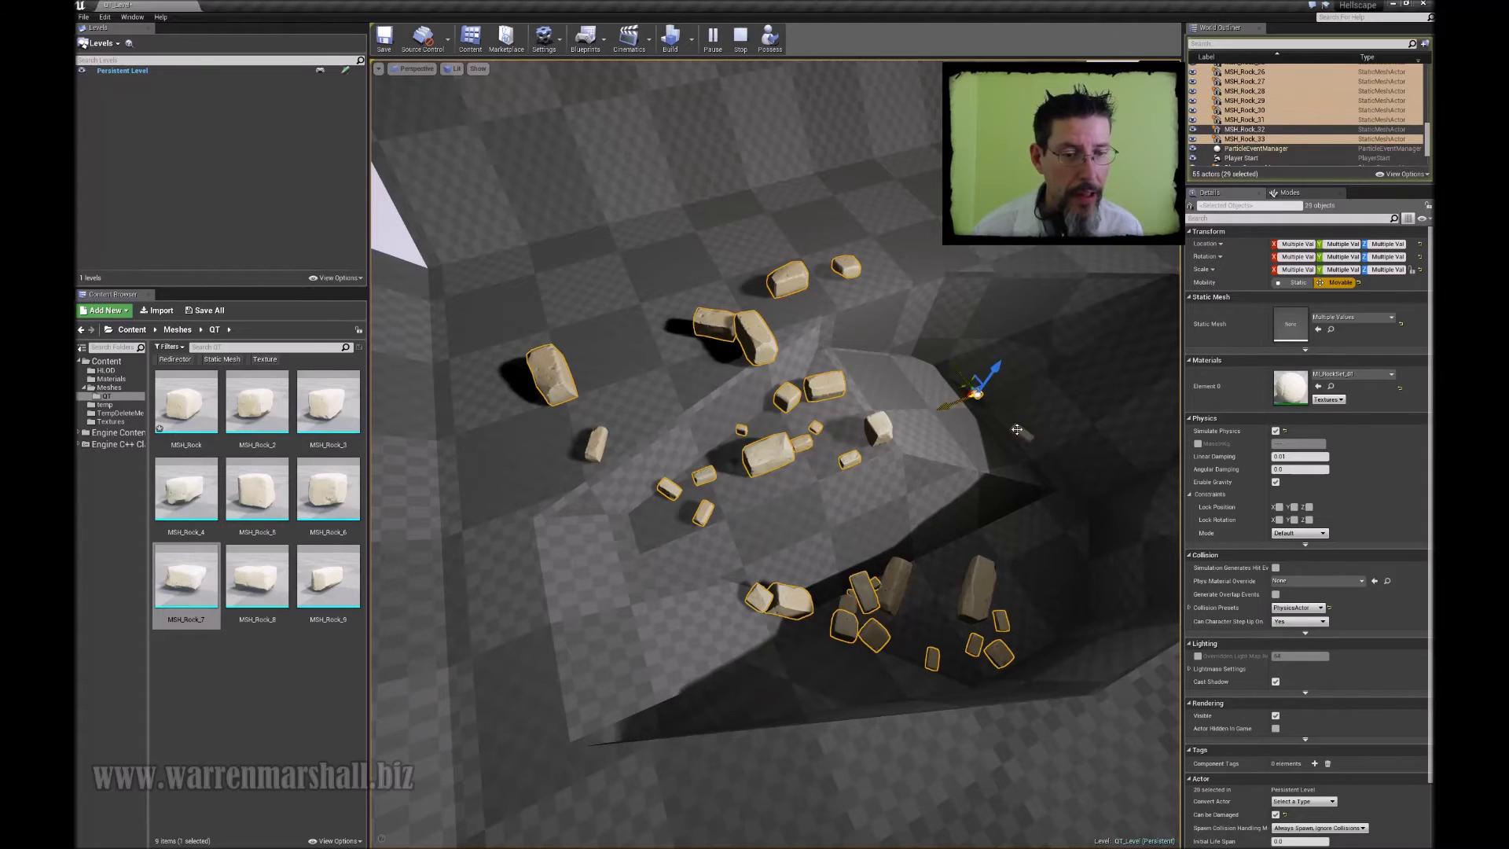
pyautogui.keyDown('ctrl'); pyautogui.click(1018, 432); pyautogui.keyUp('ctrl')
pyautogui.hotkey('shift', 'e')
# Keep the simulation changes for the selected rocks and stop the simulation.
pyautogui.moveTo(821, 505)
pyautogui.mouseDown(button='right')
pyautogui.moveTo(858, 505)
pyautogui.moveTo(820, 503)
pyautogui.mouseUp(button='right')
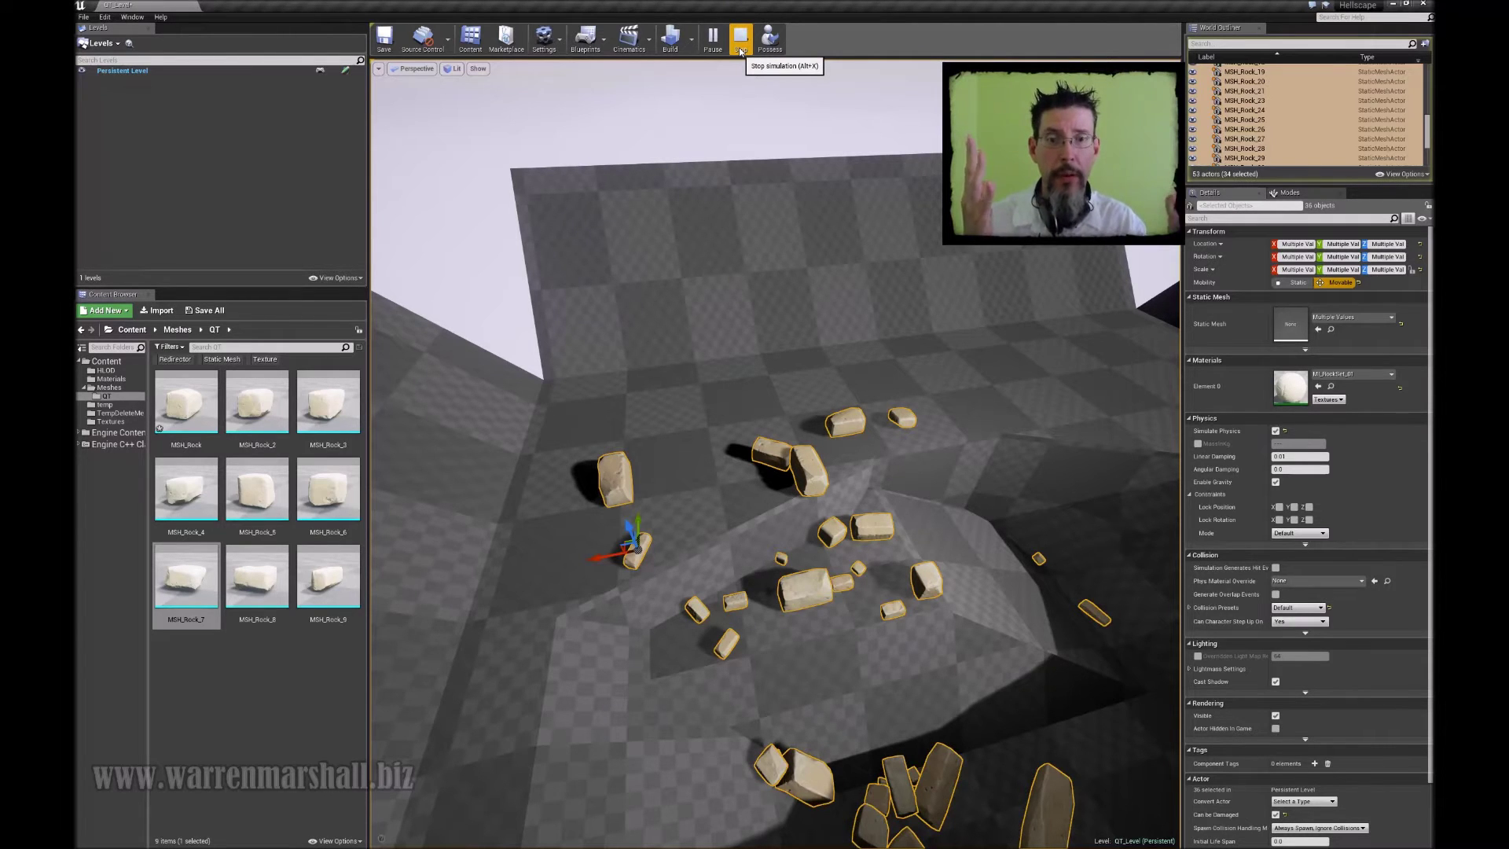
pyautogui.rightClick(811, 467)
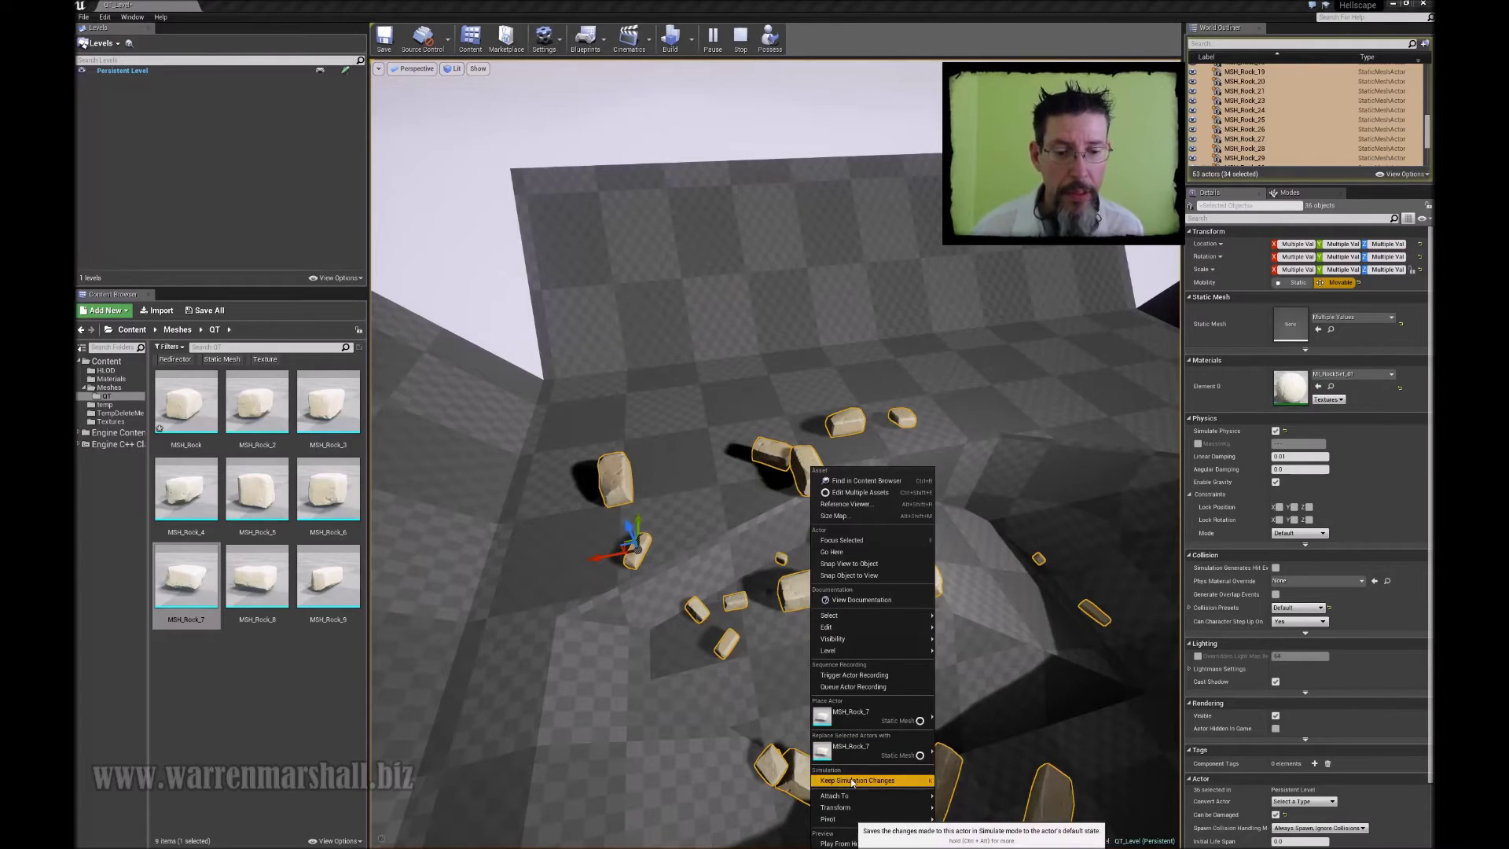
pyautogui.click(904, 782)
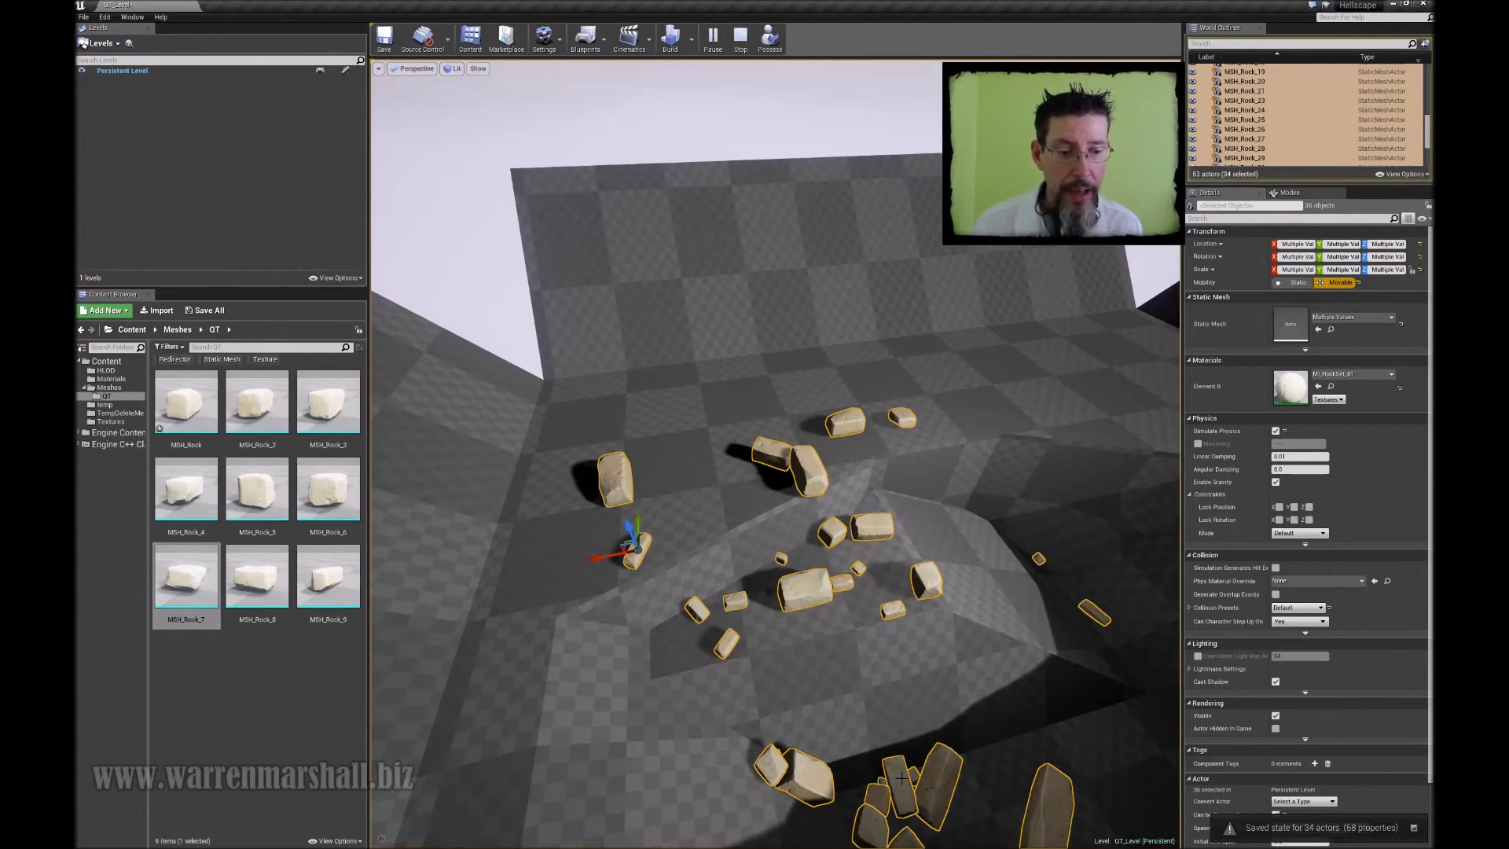
pyautogui.click(739, 49)
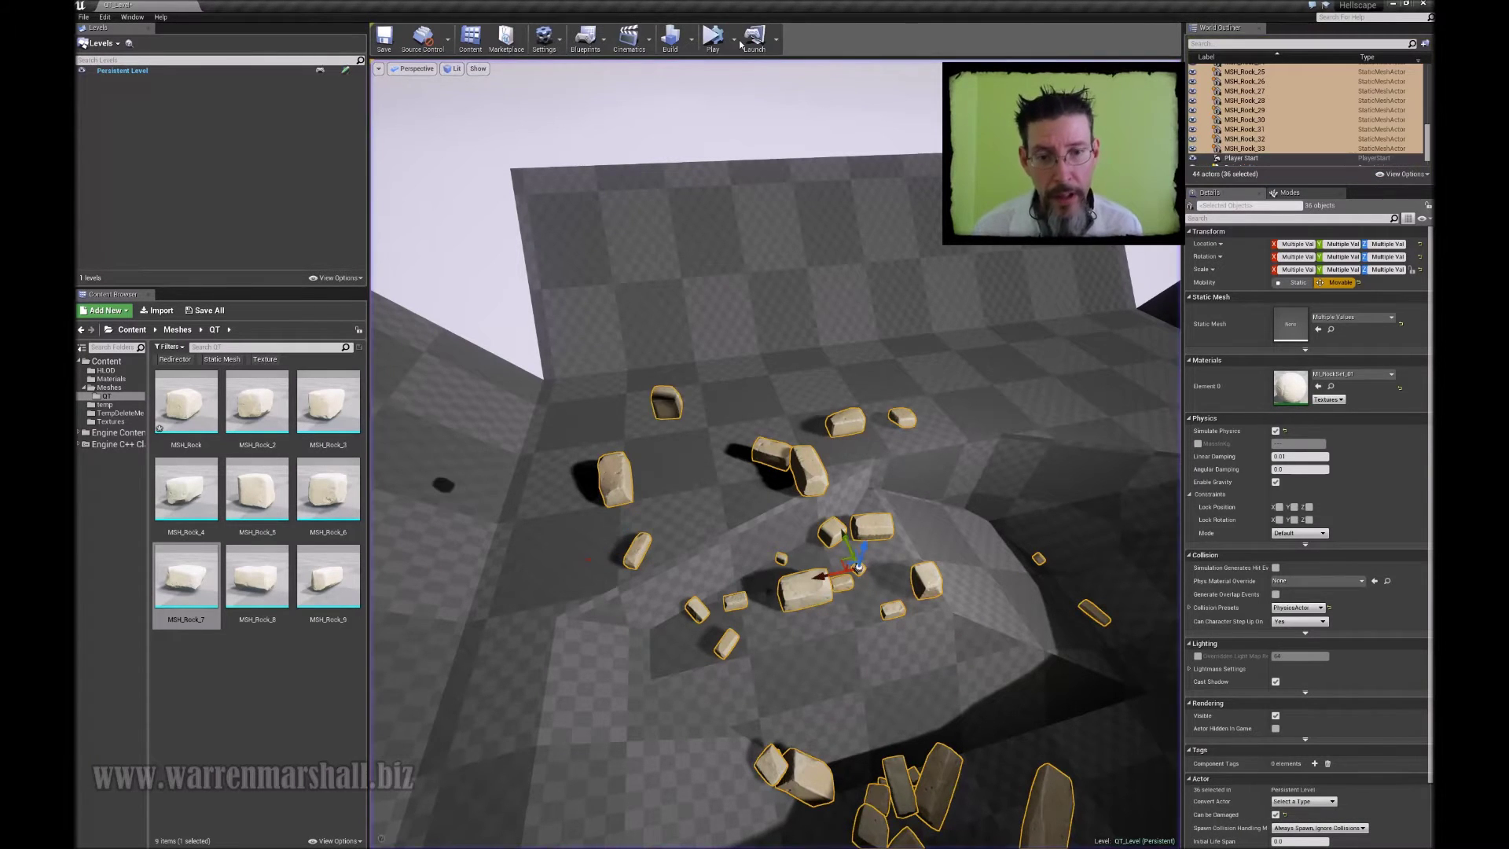
# Delete MSH_Rock_22 beyond the mound and one other stray rock, keeping all the remaining rocks selected.
pyautogui.moveTo(739, 196); pyautogui.dragTo(626, 264, button='right')
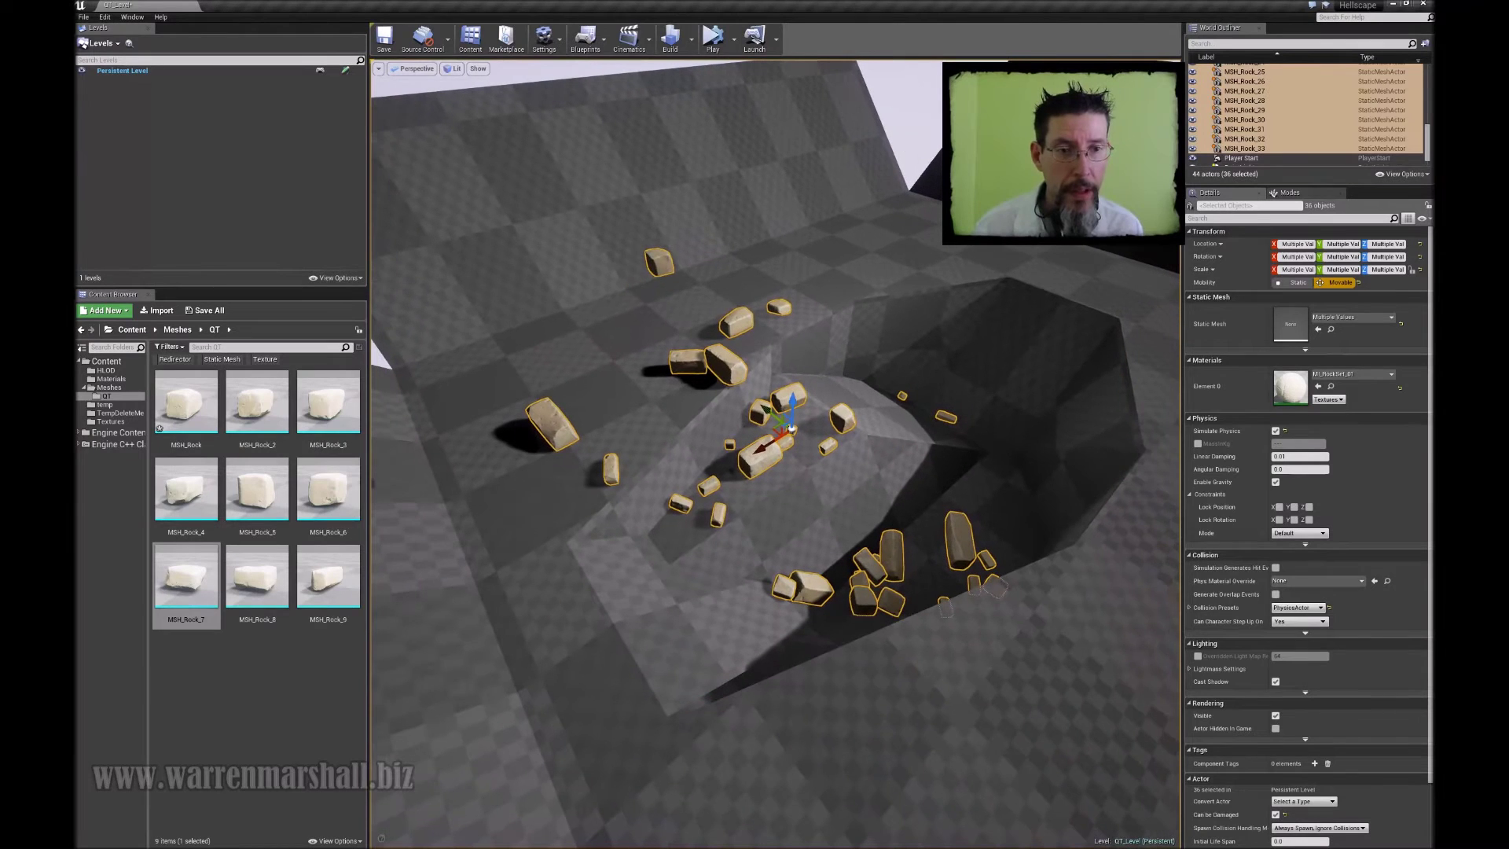
pyautogui.click(660, 263)
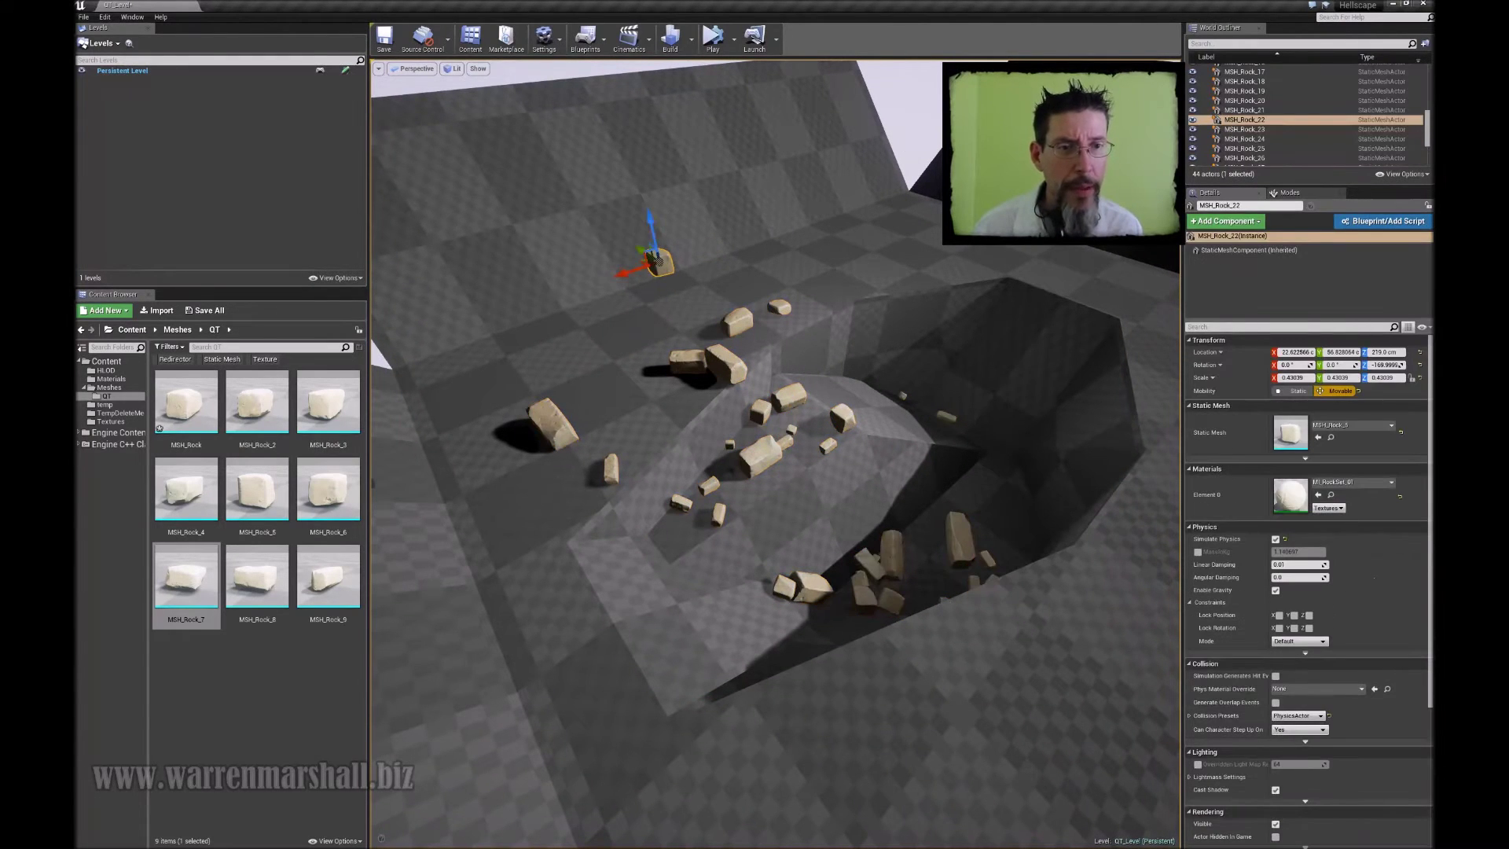
pyautogui.keyDown('ctrl'); pyautogui.click(994, 206); pyautogui.keyUp('ctrl')
pyautogui.moveTo(995, 206); pyautogui.dragTo(865, 260, button='right')
pyautogui.press('Delete')
pyautogui.moveTo(716, 385); pyautogui.dragTo(731, 401, button='right')
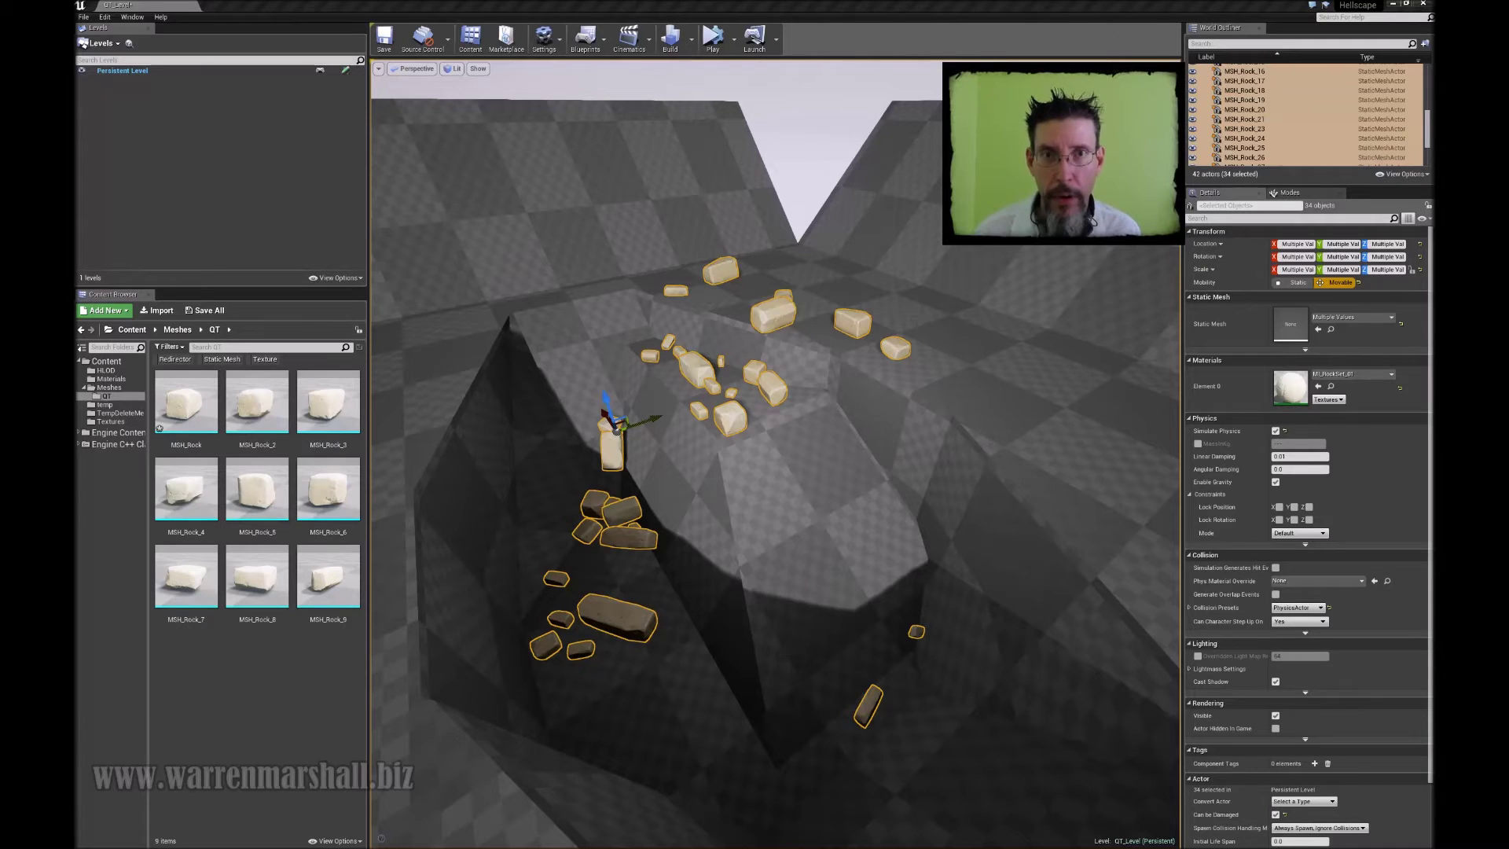
# Open the Merge Actors tool for the selected rocks and review its component list, mesh settings and material settings.
pyautogui.moveTo(999, 420)
pyautogui.mouseDown(button='right')
pyautogui.moveTo(989, 455)
pyautogui.moveTo(1016, 418)
pyautogui.mouseUp(button='right')
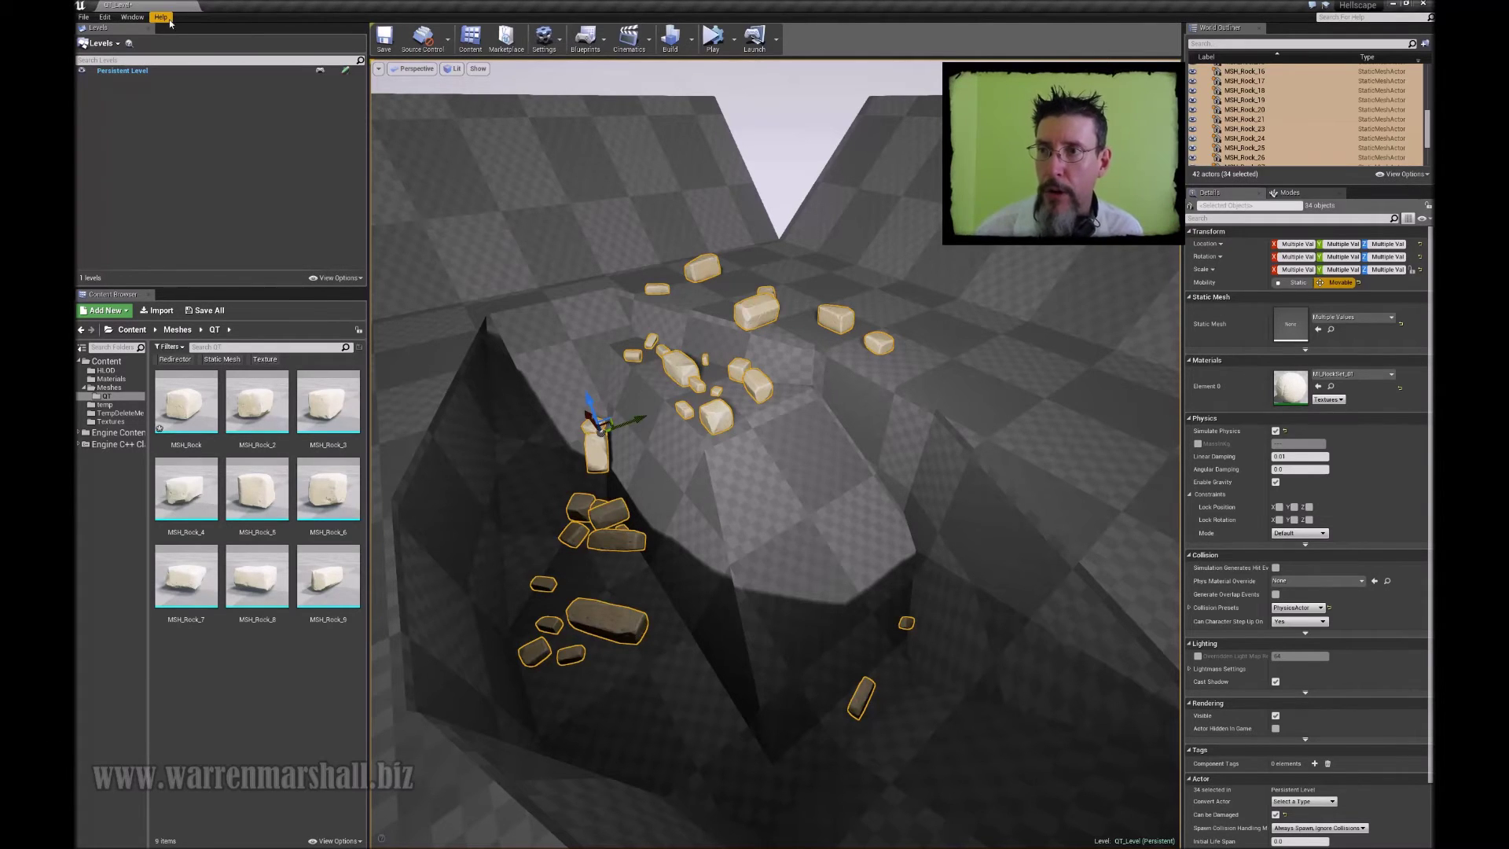
pyautogui.click(133, 17)
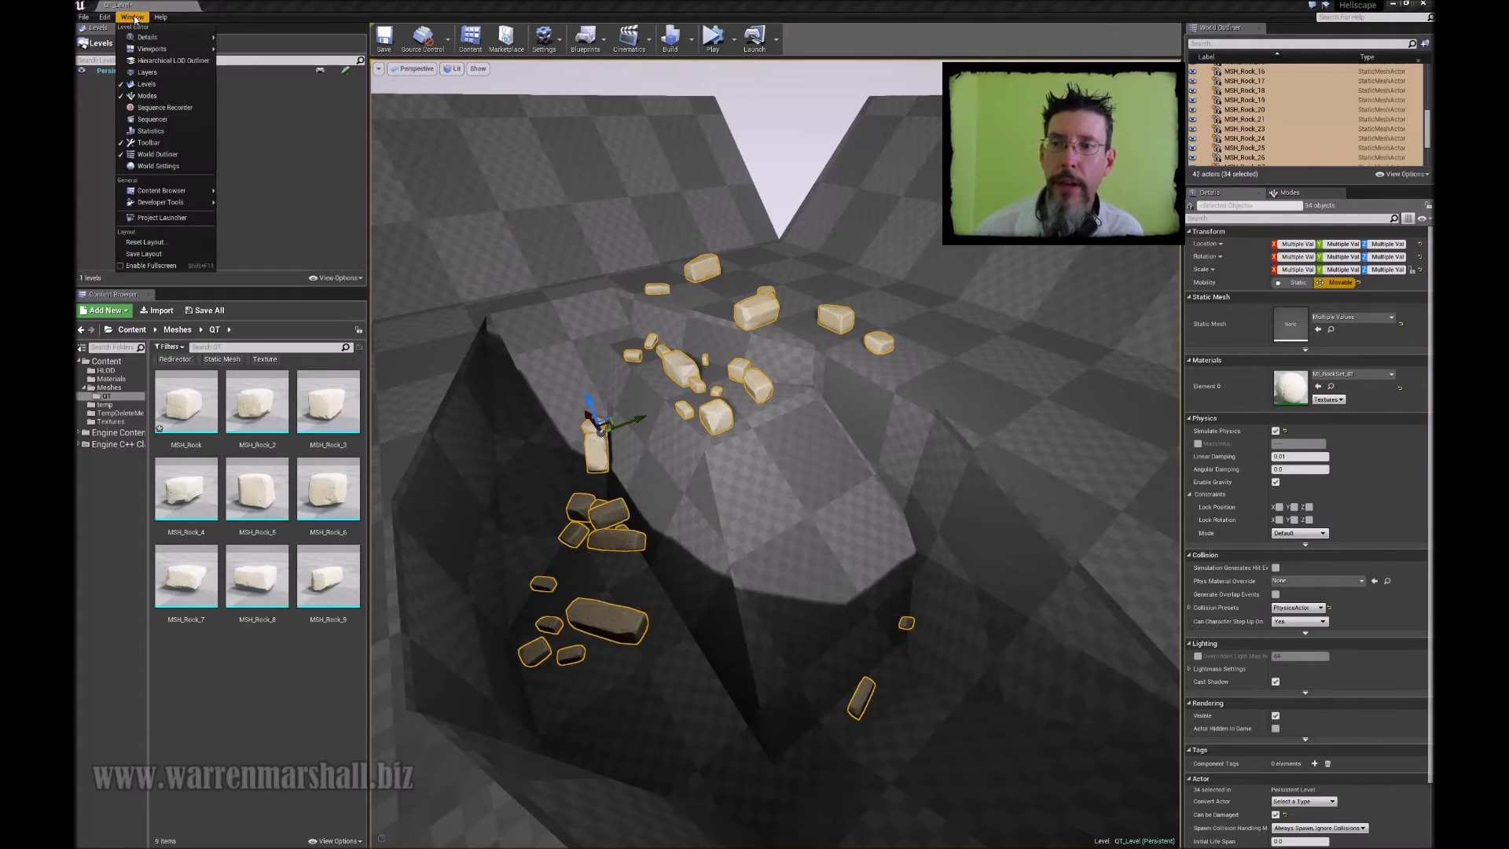
pyautogui.moveTo(156, 204)
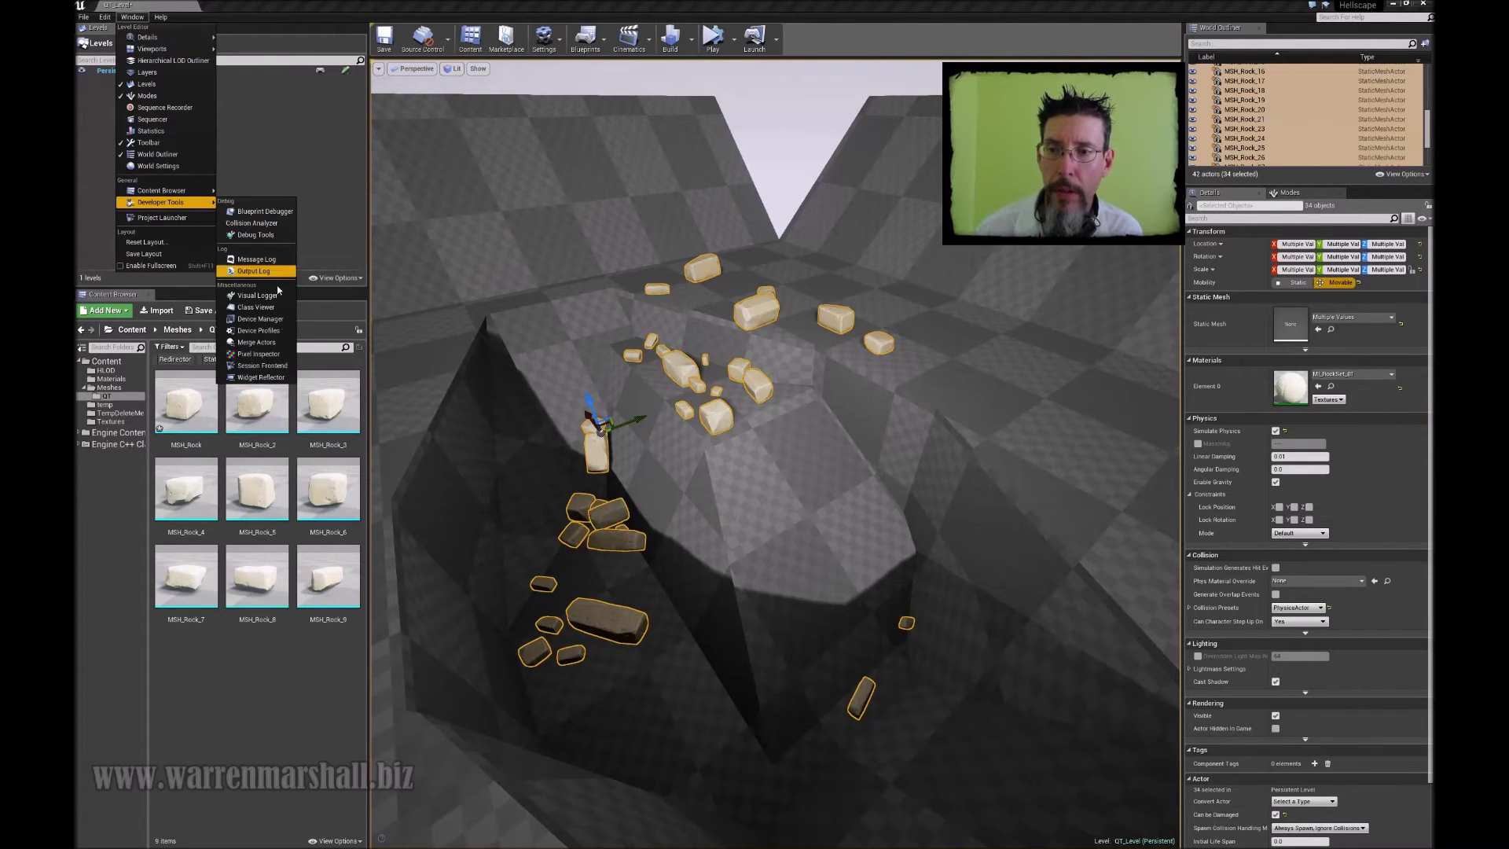
pyautogui.click(258, 343)
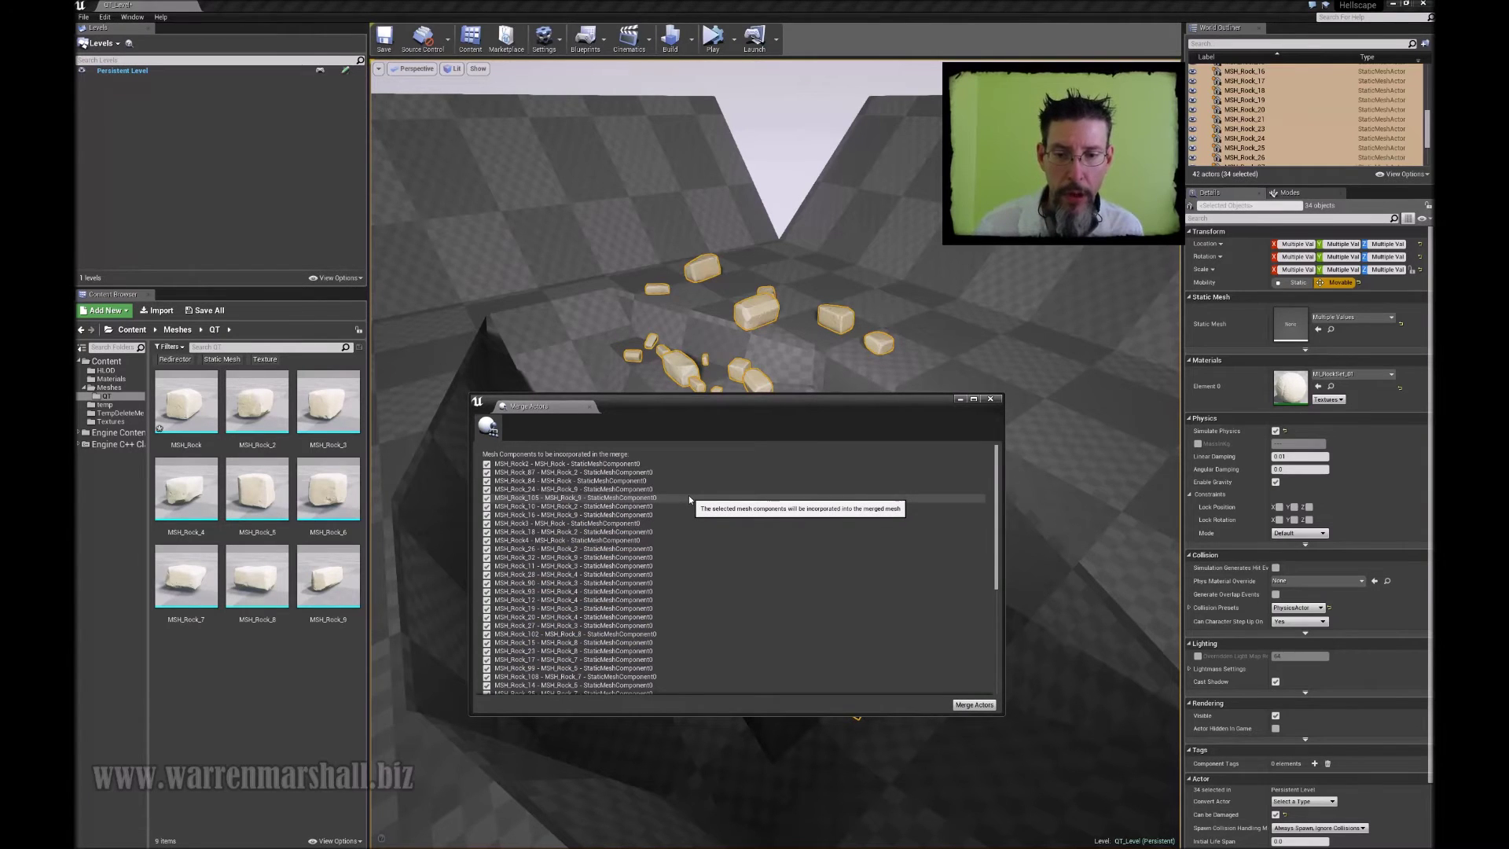
pyautogui.scroll(-4, 688, 495)
pyautogui.scroll(-3, 689, 495)
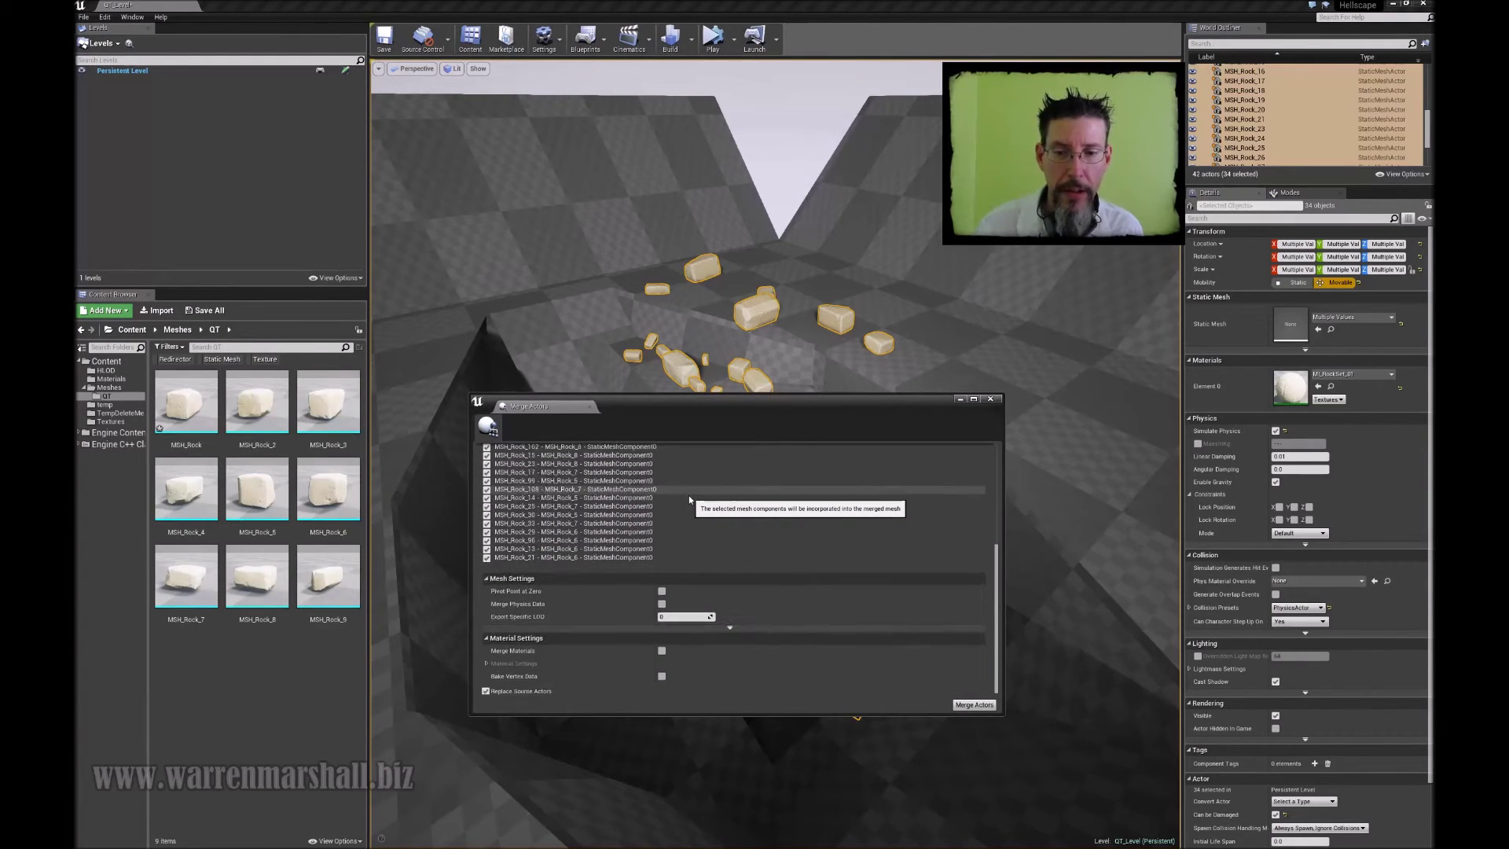
pyautogui.scroll(5, 688, 497)
pyautogui.scroll(-4, 688, 497)
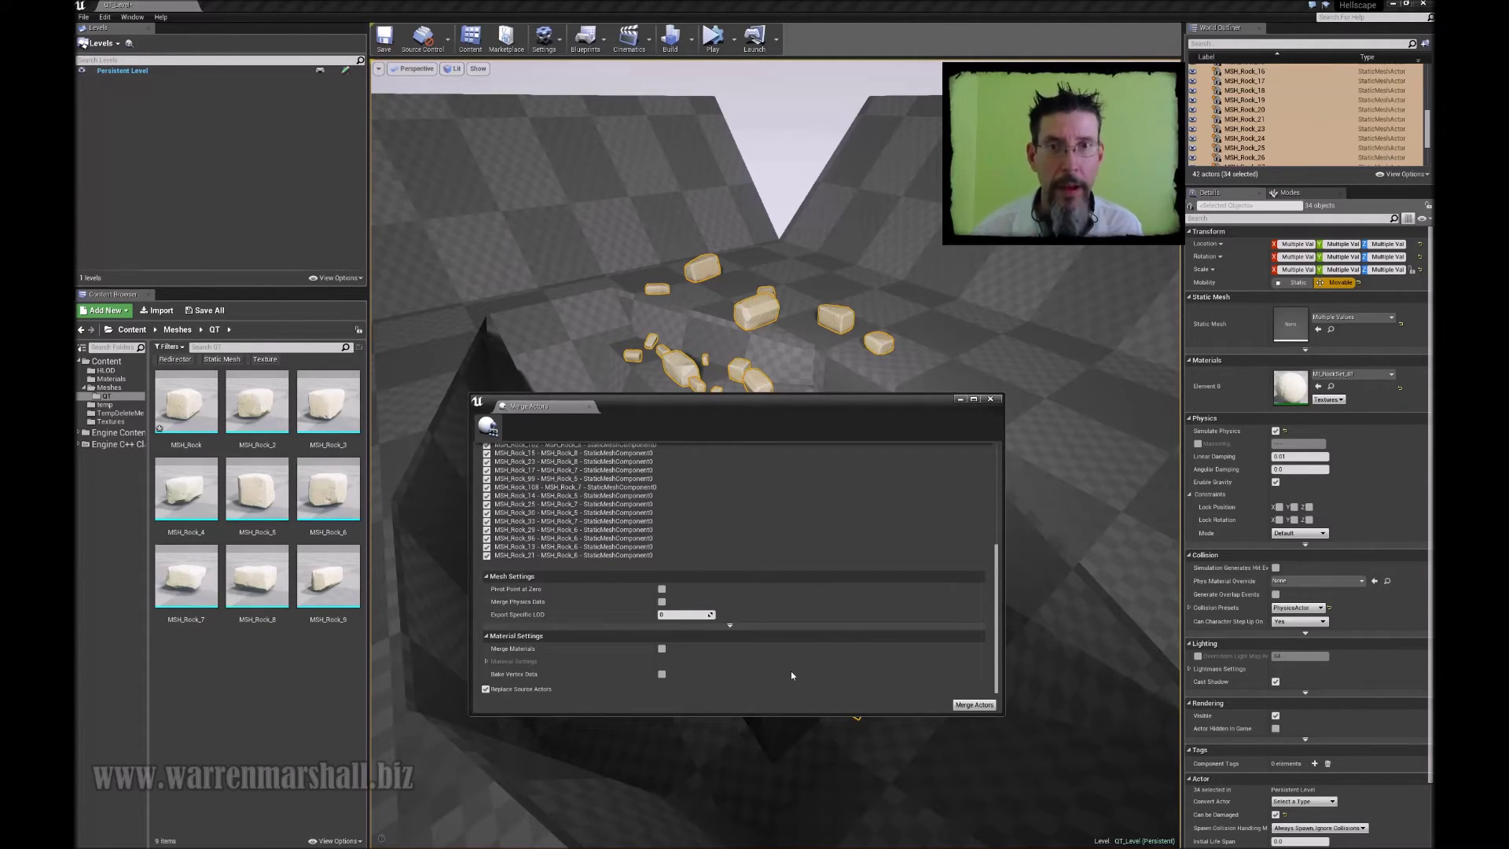
# Merge the selected rocks into one mesh, replacing the source actors, save it in Meshes/QT under the suggested name, and close the merge tool.
pyautogui.click(975, 705)
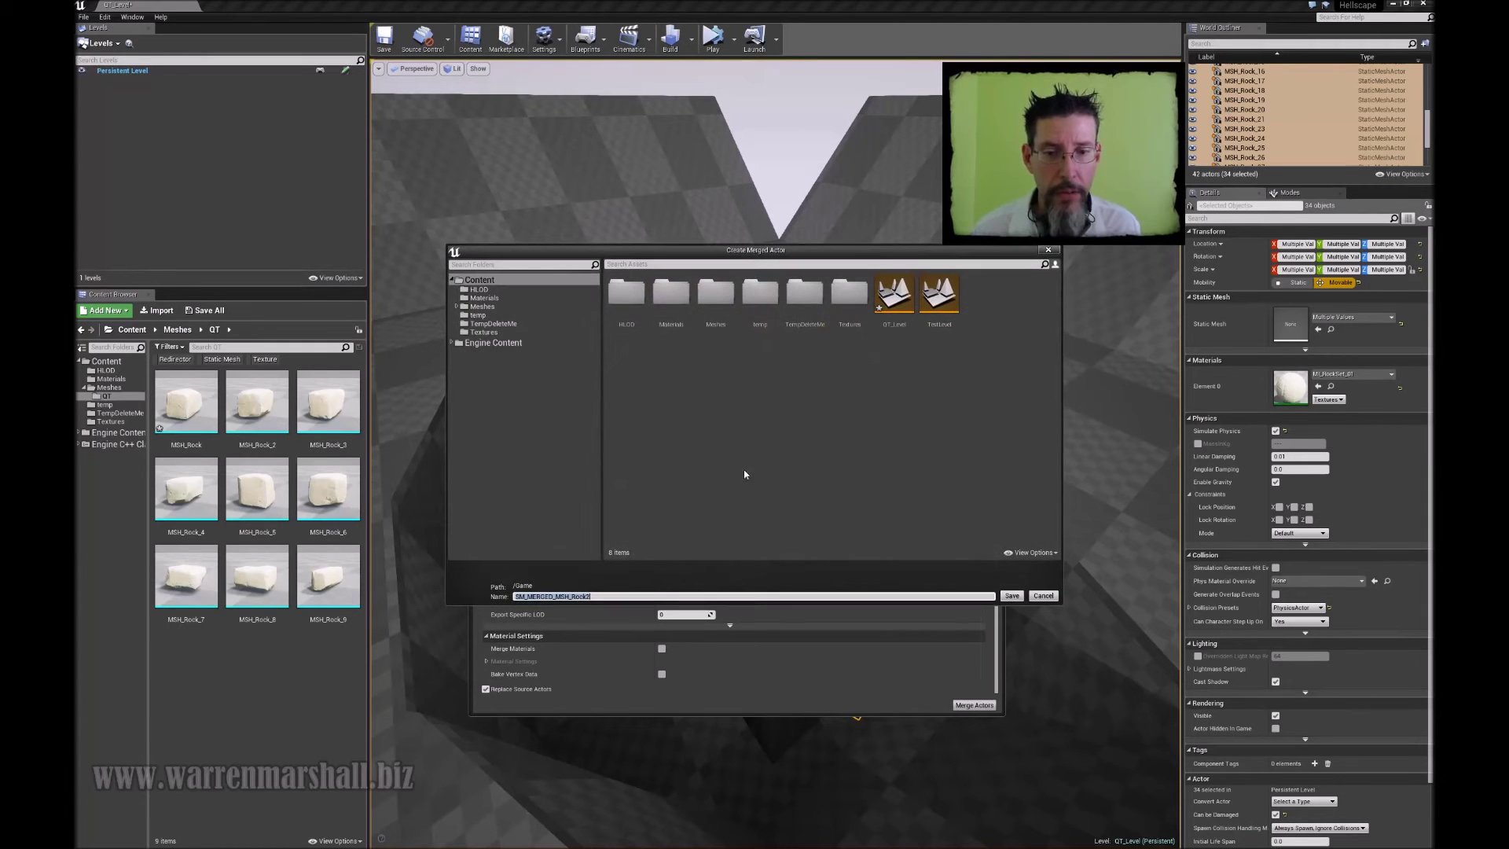
pyautogui.doubleClick(716, 295)
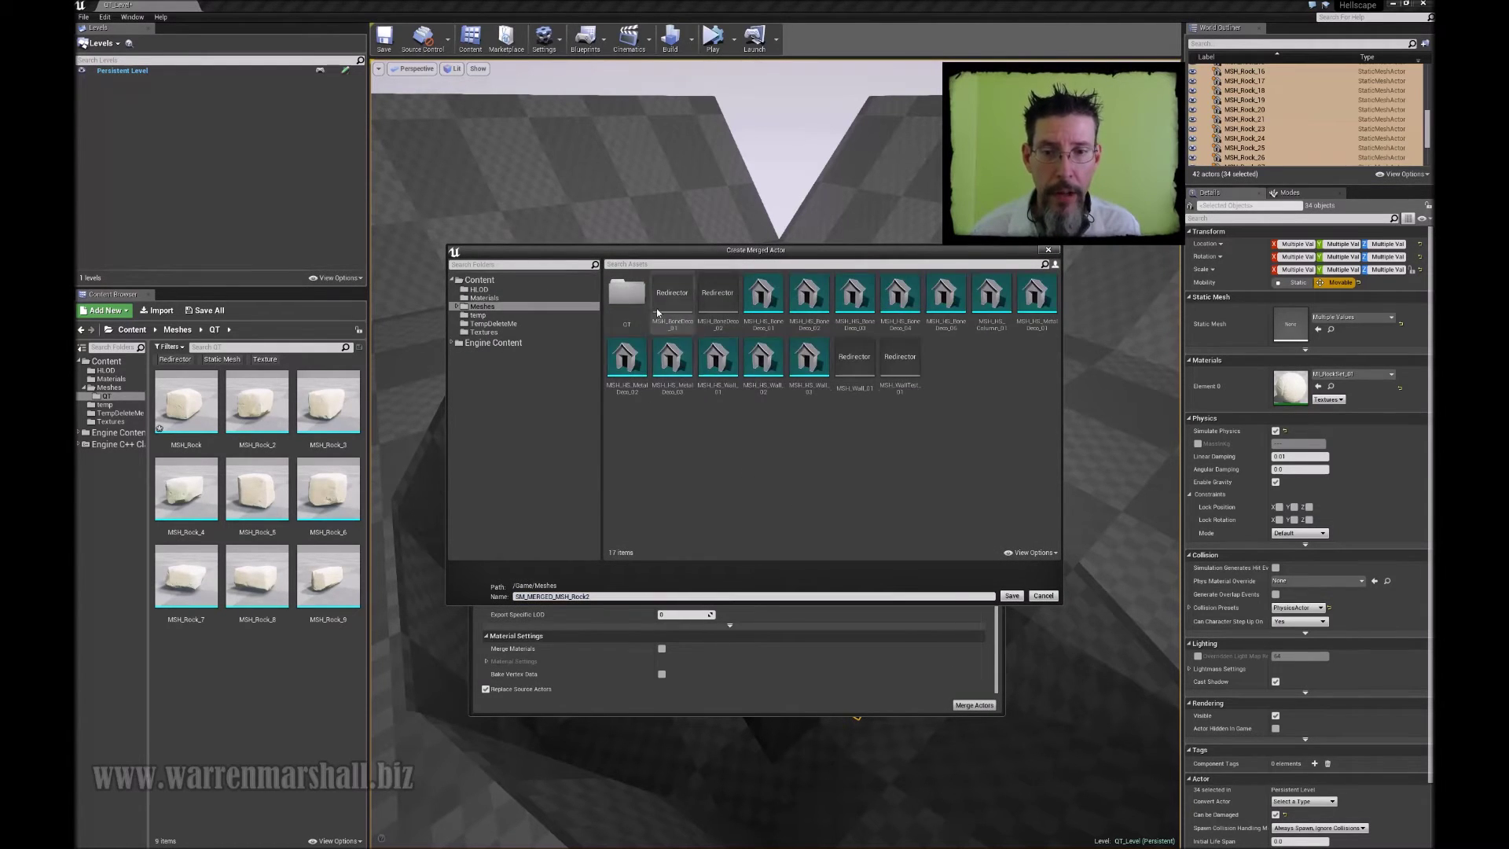
pyautogui.doubleClick(628, 297)
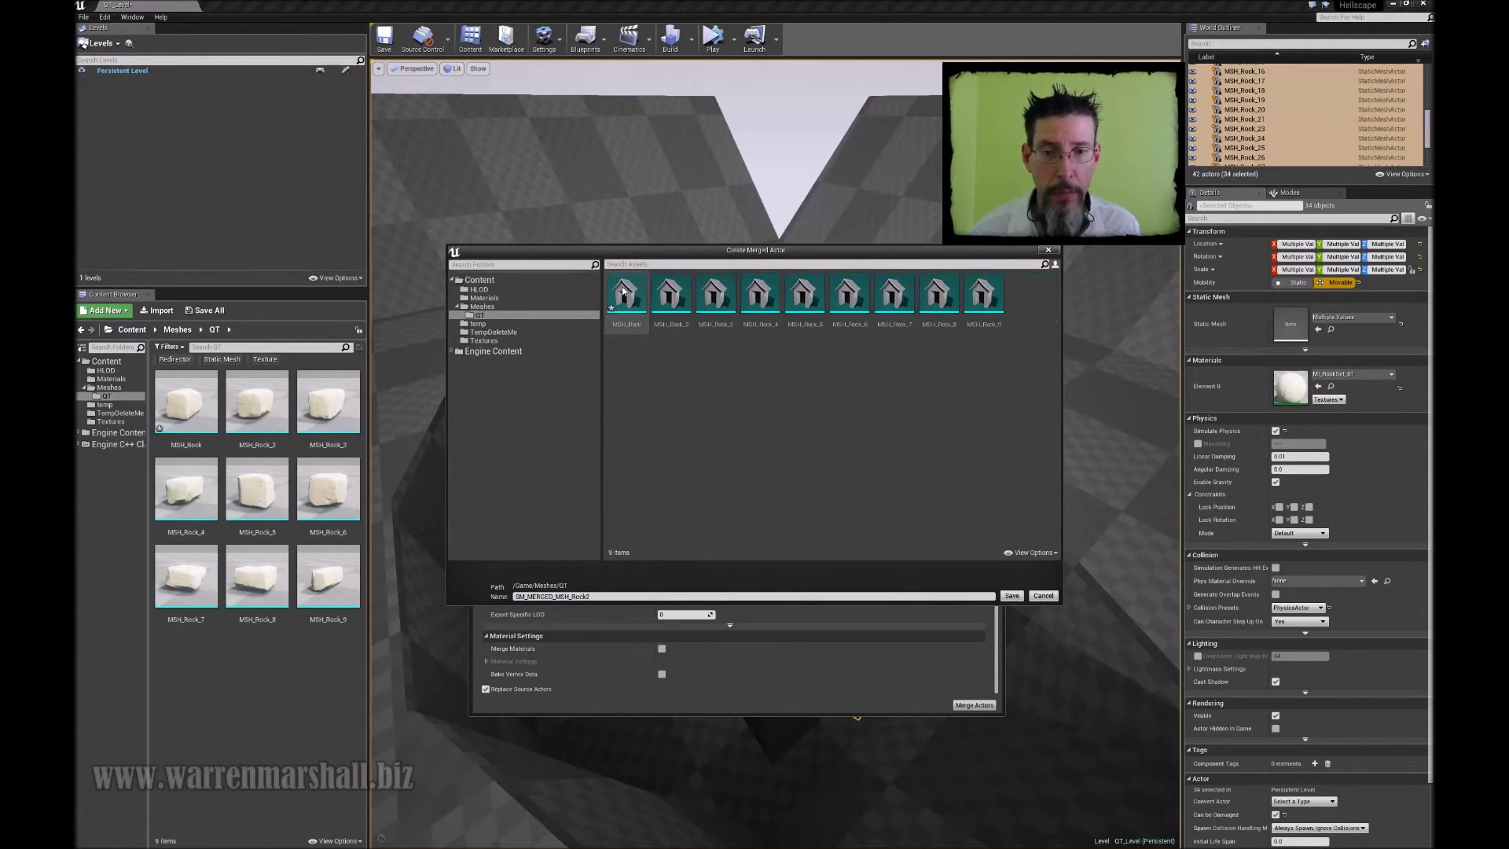
pyautogui.click(1013, 596)
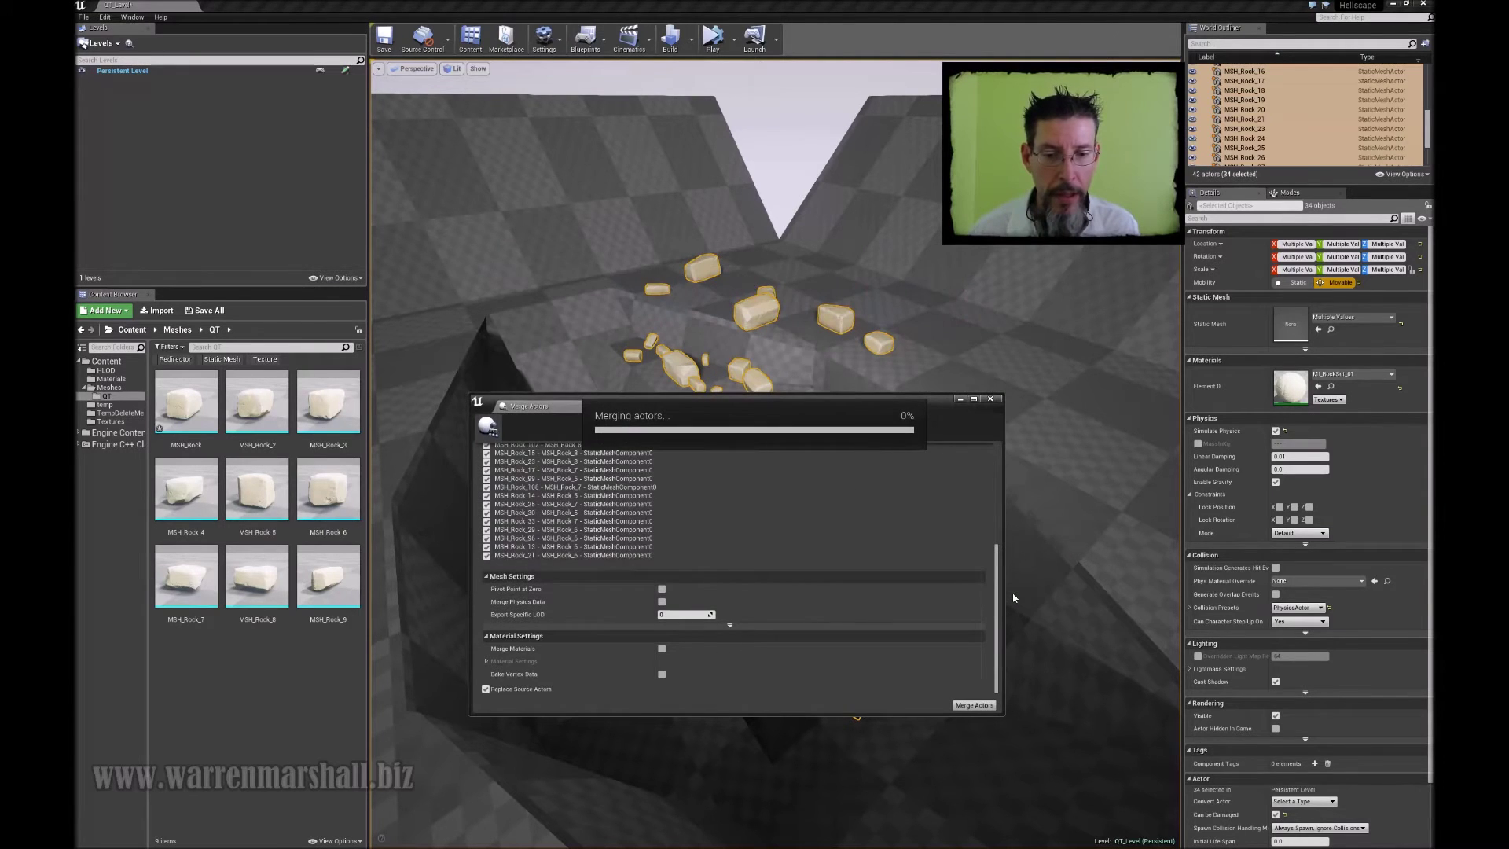
pyautogui.click(992, 401)
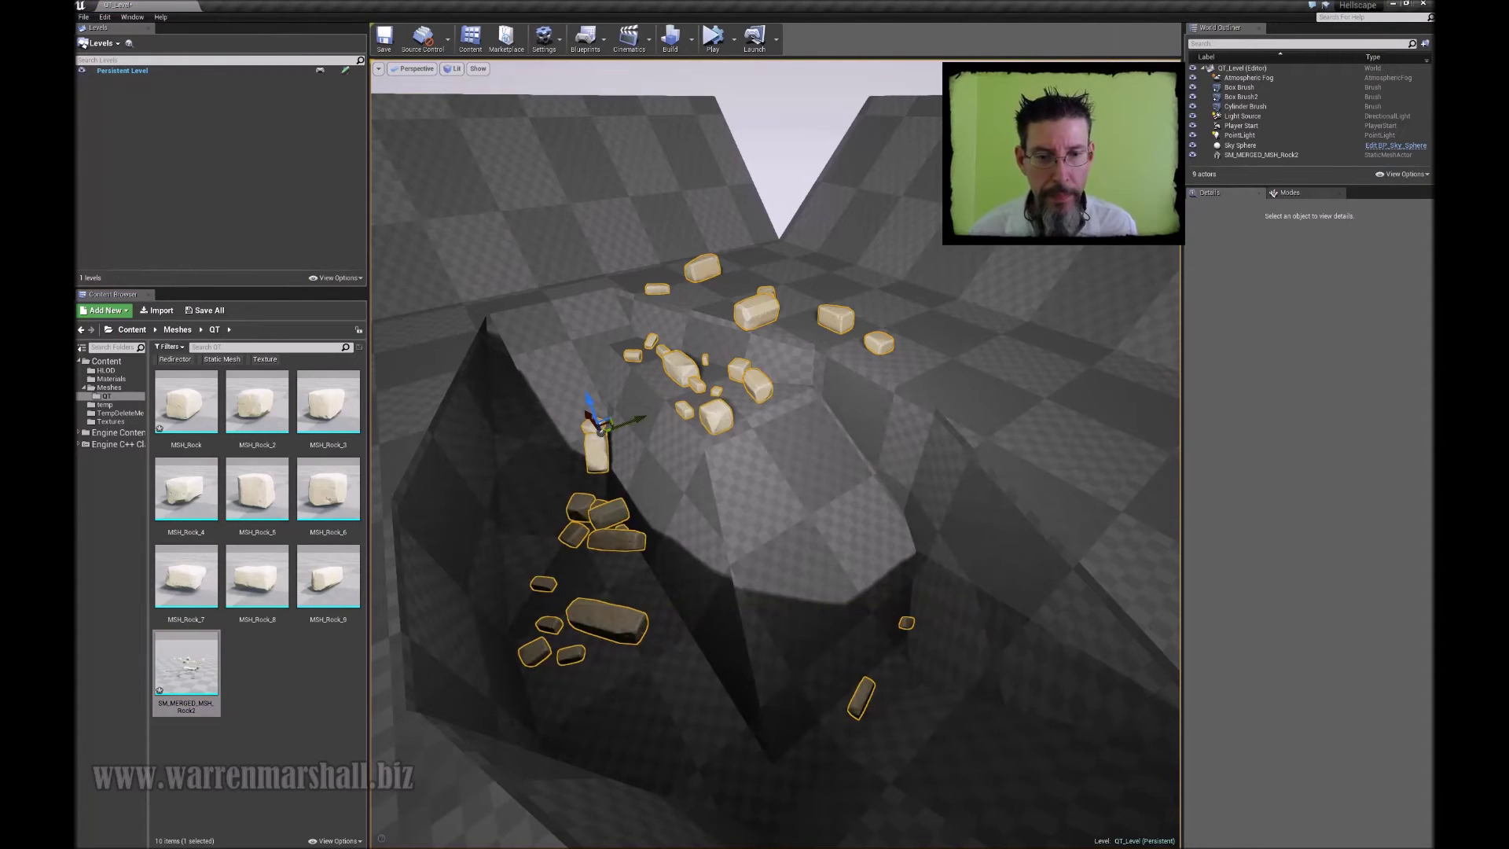
# Select the box brushes one after another, and finally the merged rock mesh, to check that the rocks form one actor.
pyautogui.moveTo(917, 459); pyautogui.dragTo(945, 393)
pyautogui.click(924, 310)
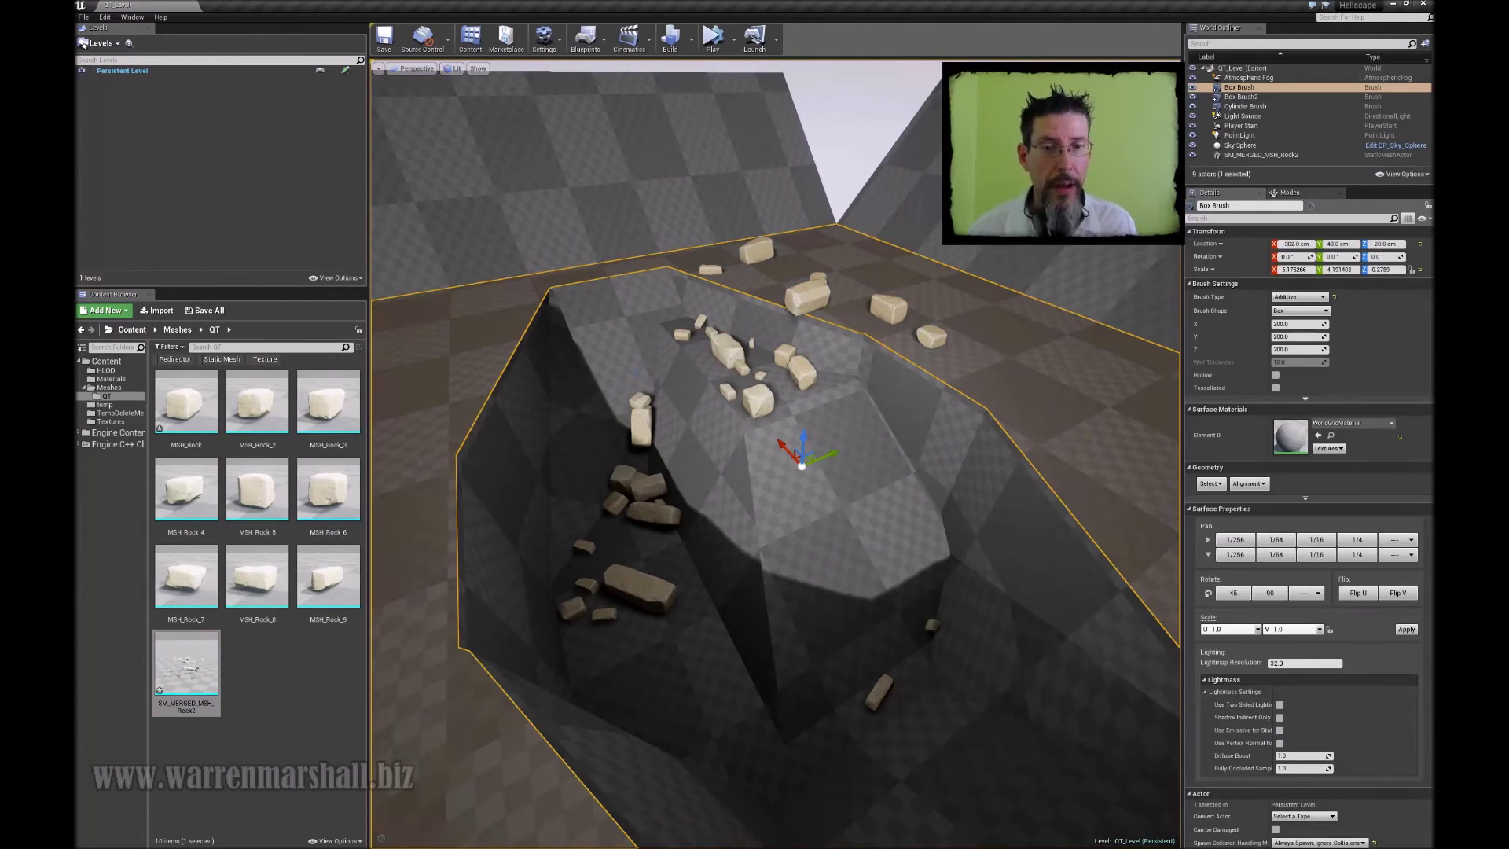
pyautogui.click(889, 308)
pyautogui.click(860, 410)
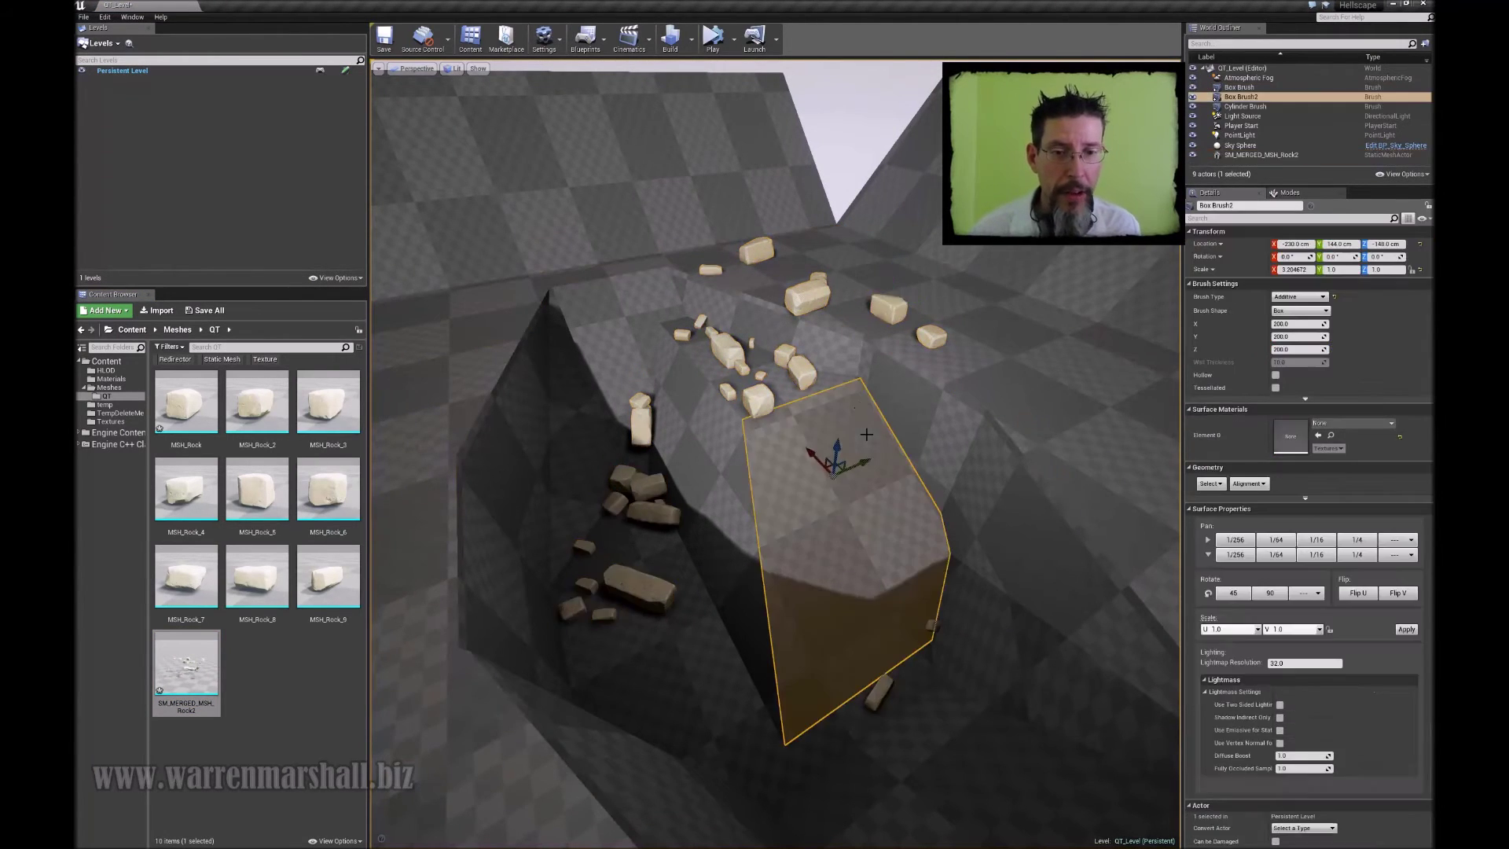
pyautogui.click(809, 305)
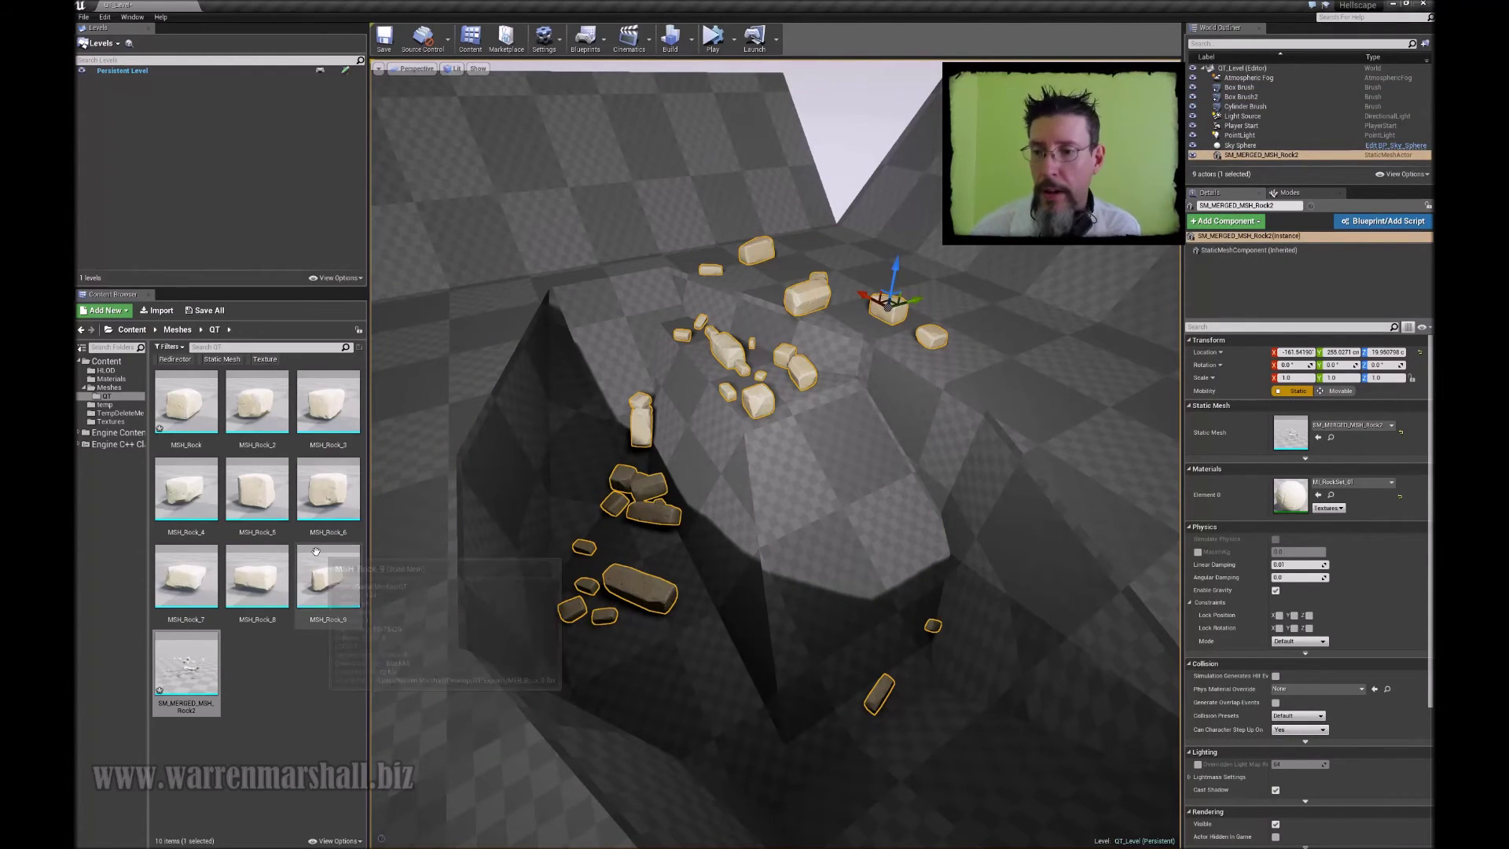
# Open the merged rock mesh asset in its editor and examine the rocks from several angles.
pyautogui.doubleClick(189, 657)
pyautogui.moveTo(728, 479); pyautogui.dragTo(763, 511, button='right')
pyautogui.moveTo(553, 374); pyautogui.dragTo(730, 476)
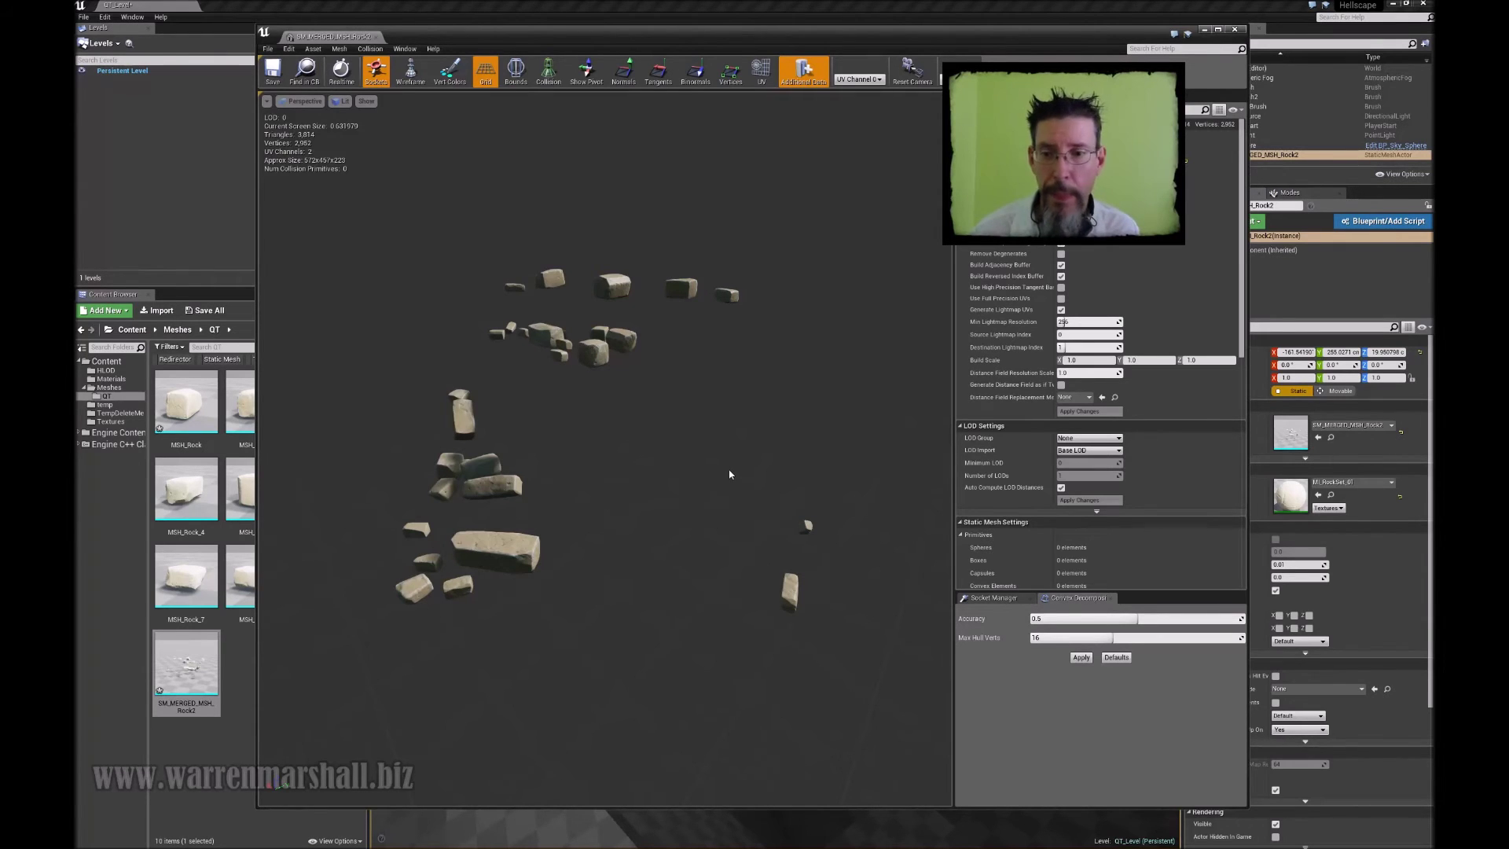
pyautogui.moveTo(772, 331)
pyautogui.keyDown('alt'); pyautogui.mouseDown()
pyautogui.moveTo(880, 330)
pyautogui.moveTo(773, 331)
pyautogui.mouseUp(); pyautogui.keyUp('alt')
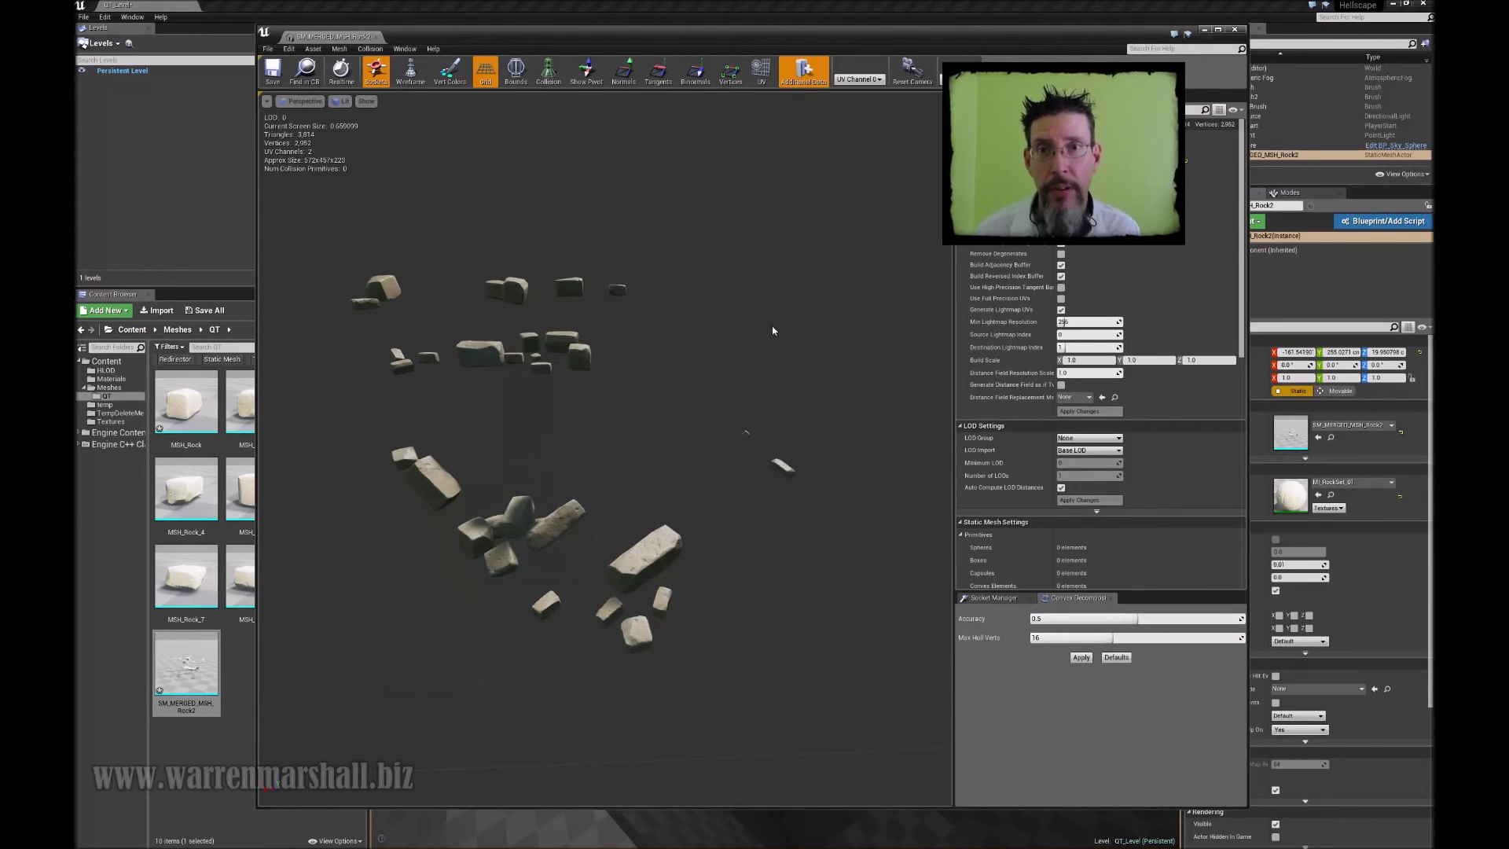
# Display the merged mesh's UV layout for channels 0 and 1, and review its collision, lightmap and navigation settings.
pyautogui.click(759, 72)
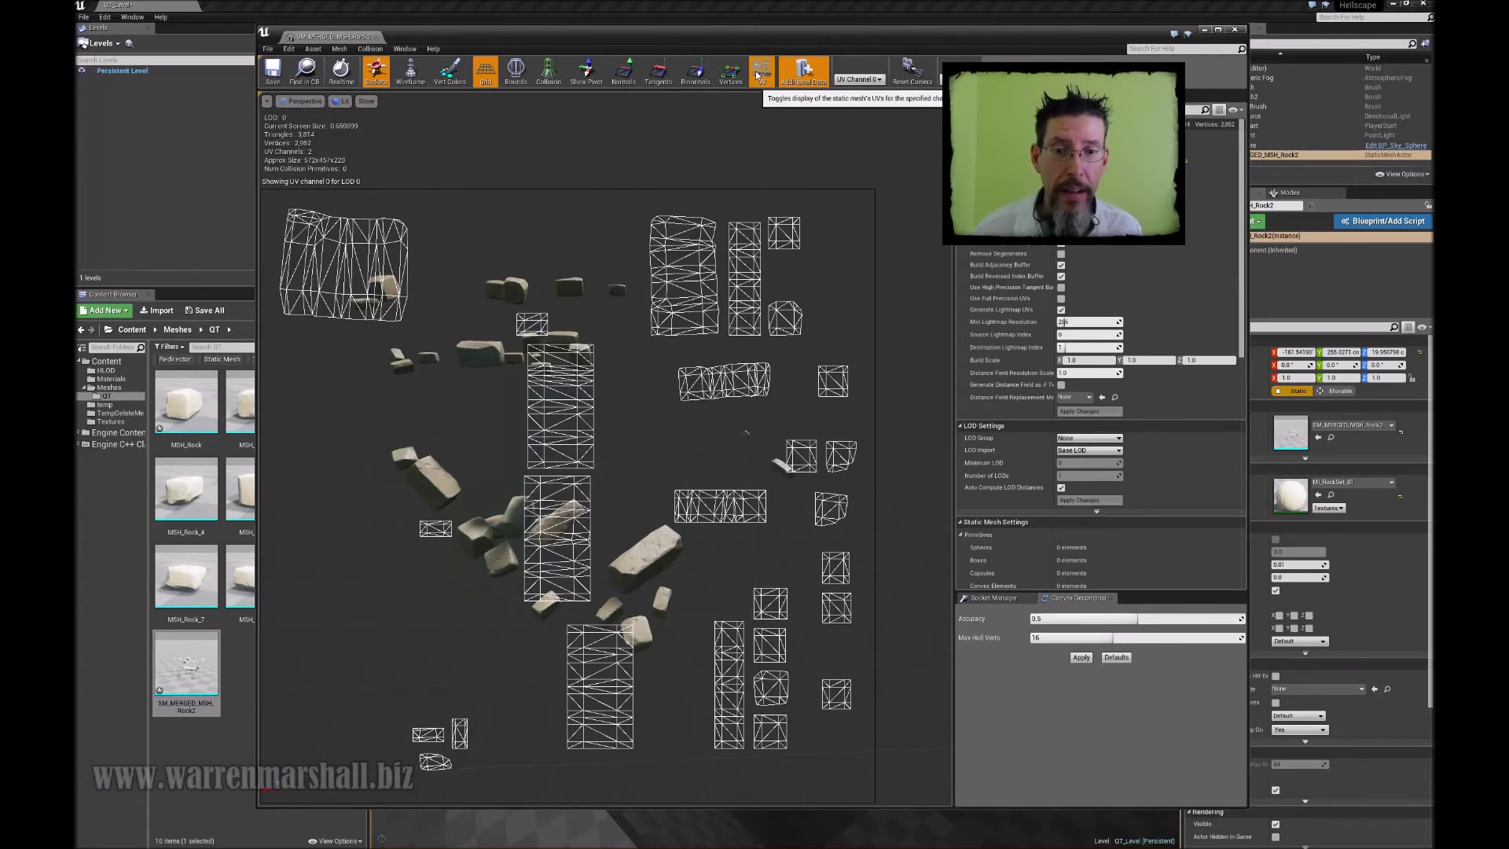
pyautogui.click(855, 80)
pyautogui.click(857, 100)
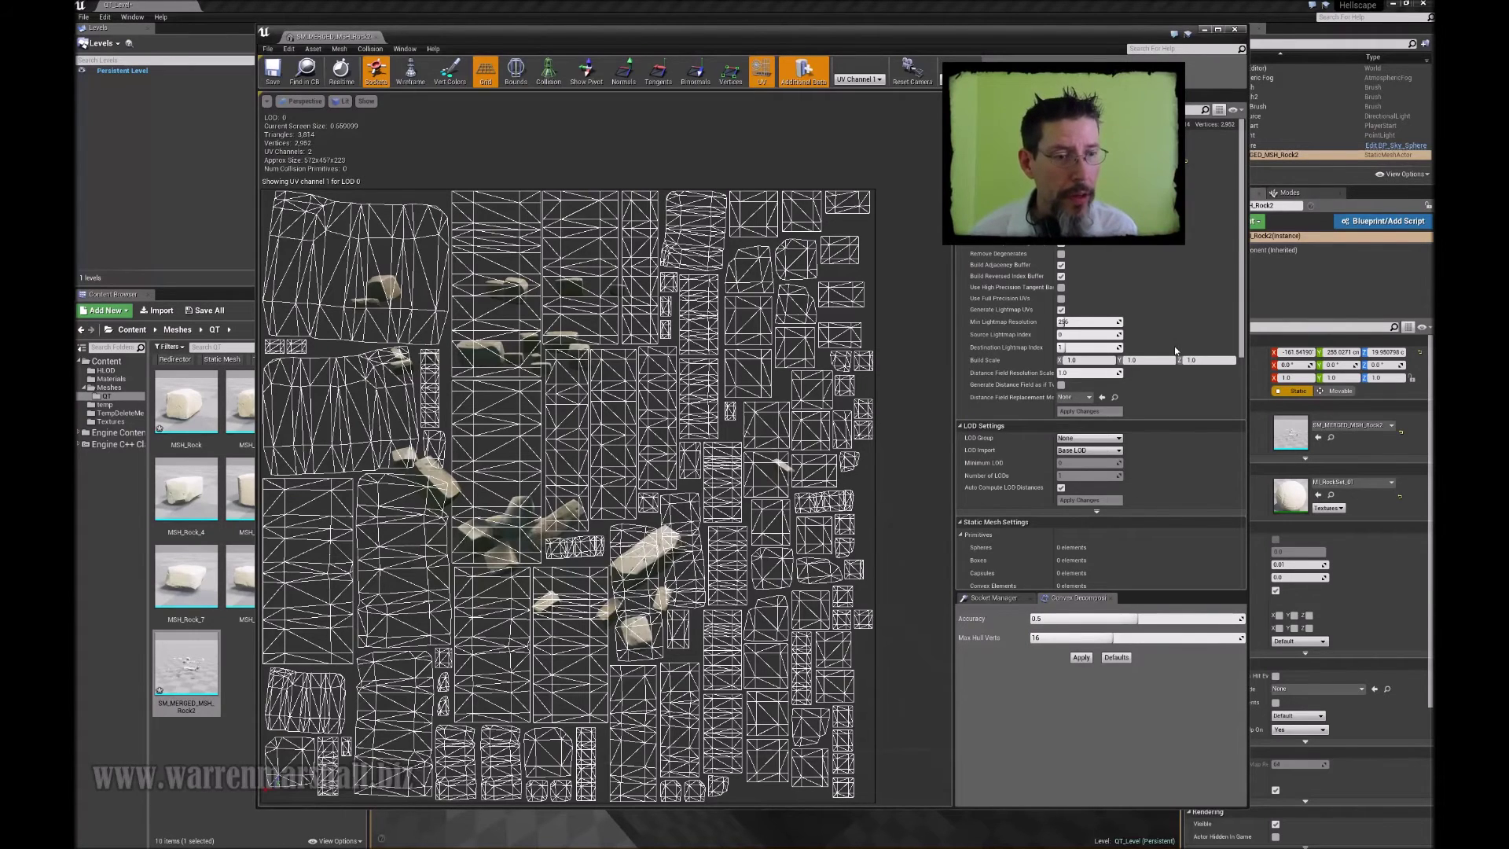
pyautogui.scroll(-5, 1183, 446)
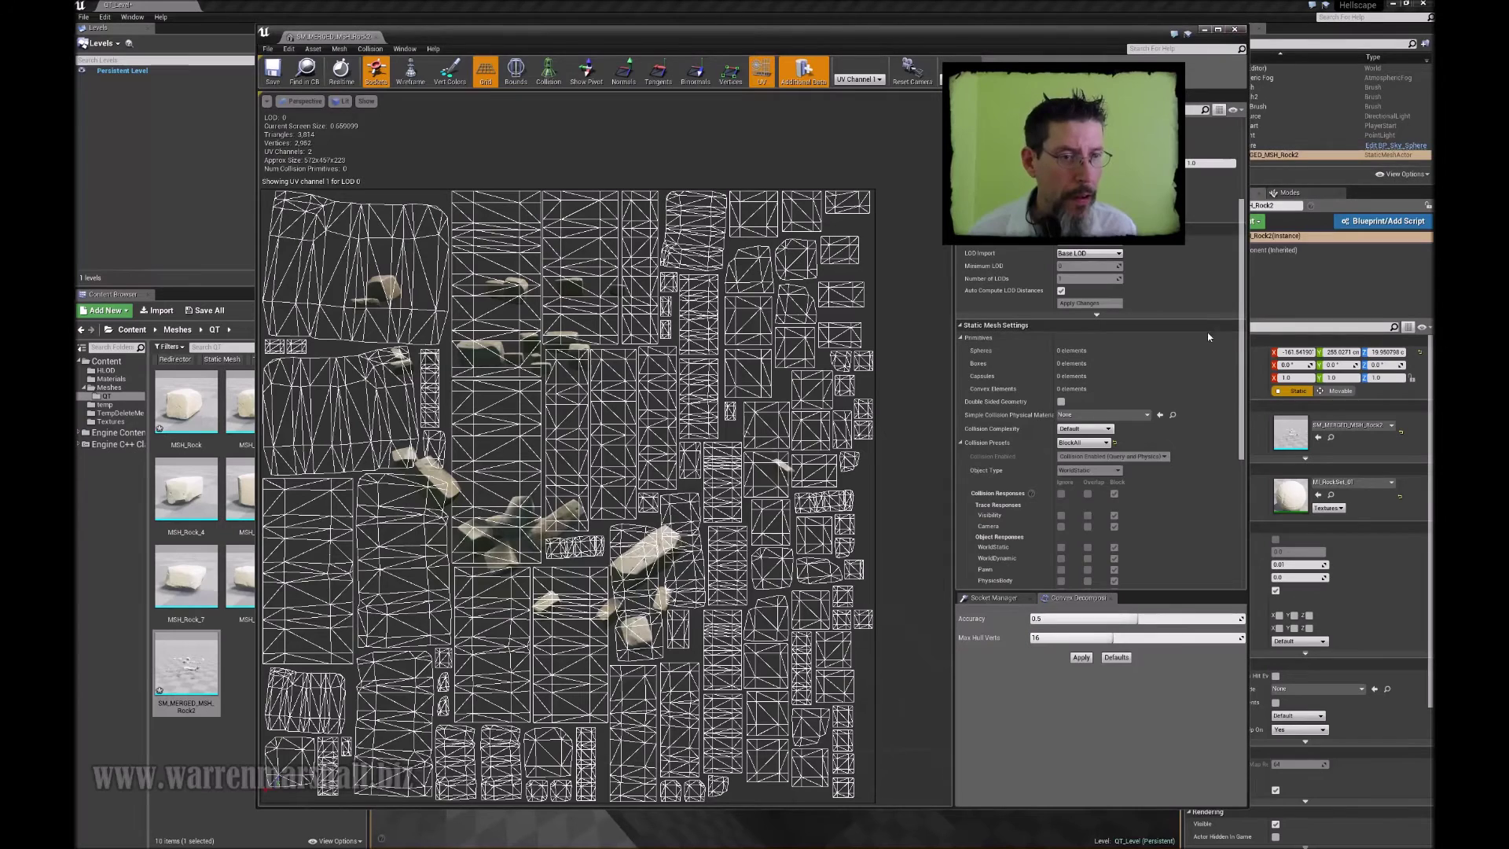
pyautogui.scroll(-4, 1200, 191)
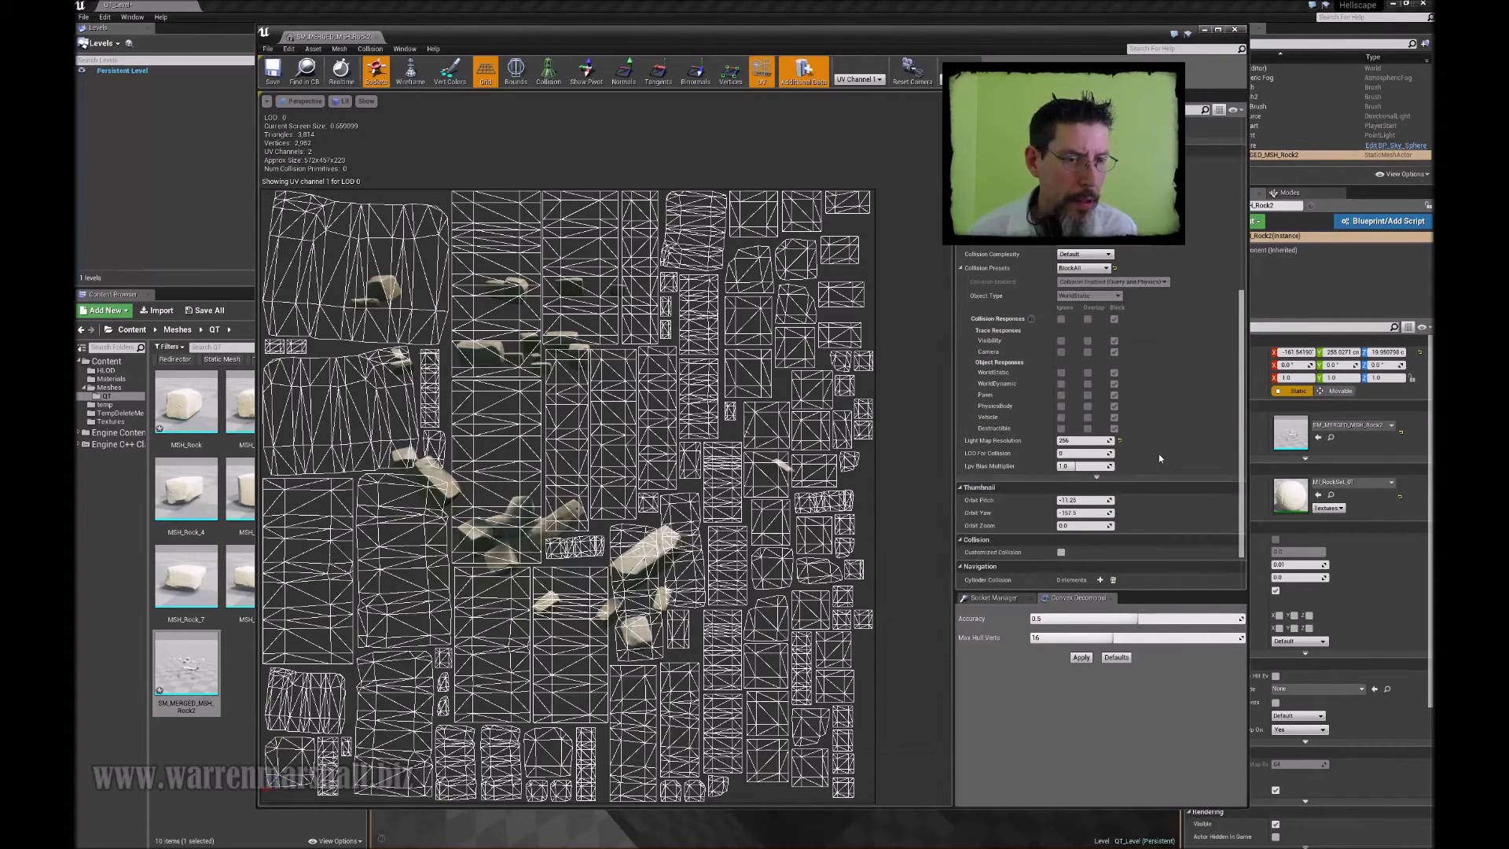
pyautogui.scroll(-2, 1159, 454)
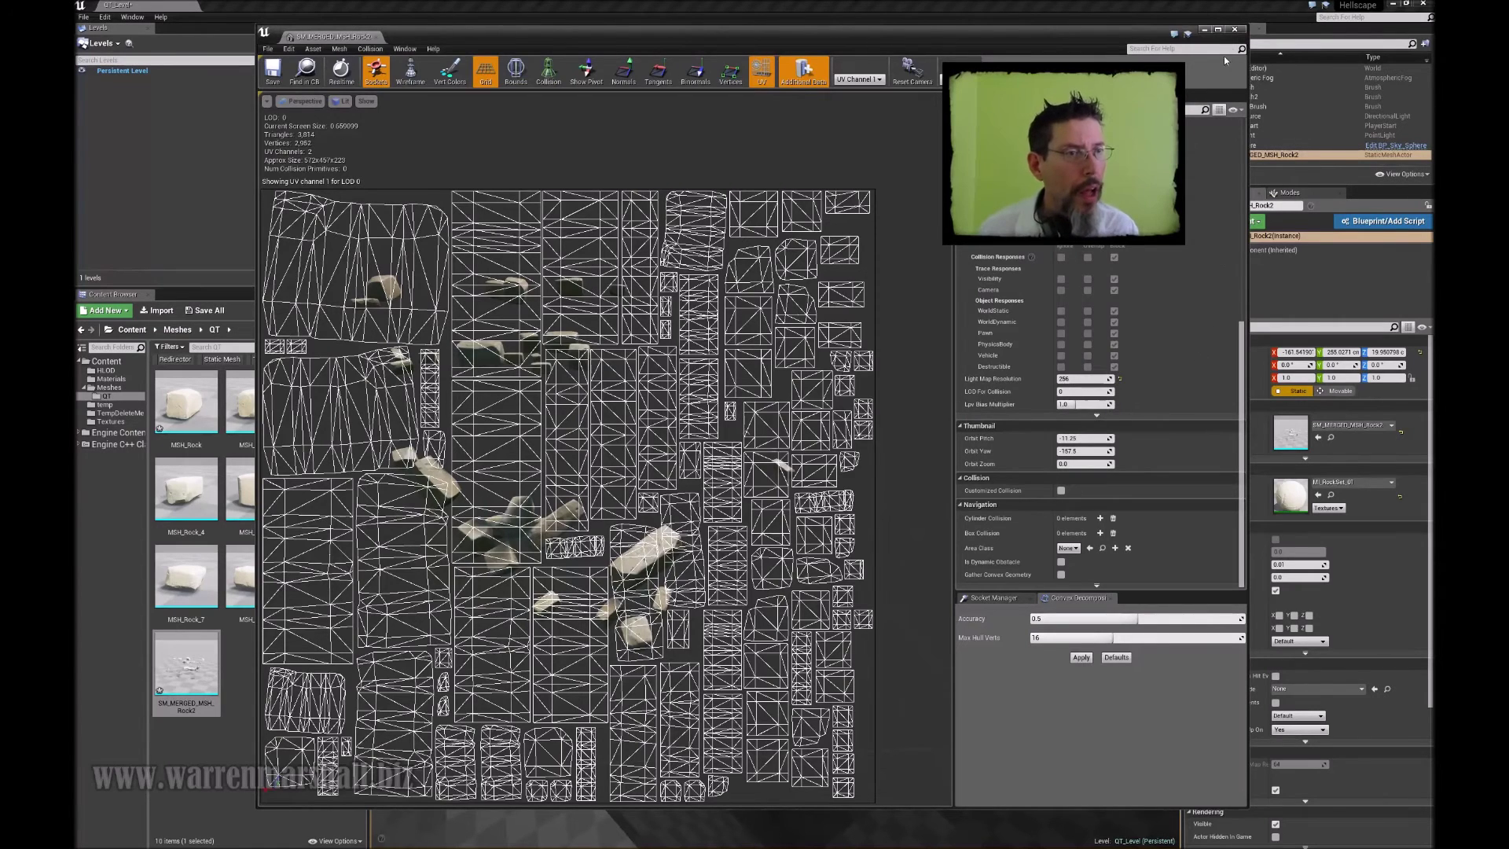
# Close the merged mesh's editor and clear the selection in the level.
pyautogui.click(1234, 30)
pyautogui.moveTo(745, 266); pyautogui.dragTo(650, 336, button='right')
pyautogui.press('Escape')
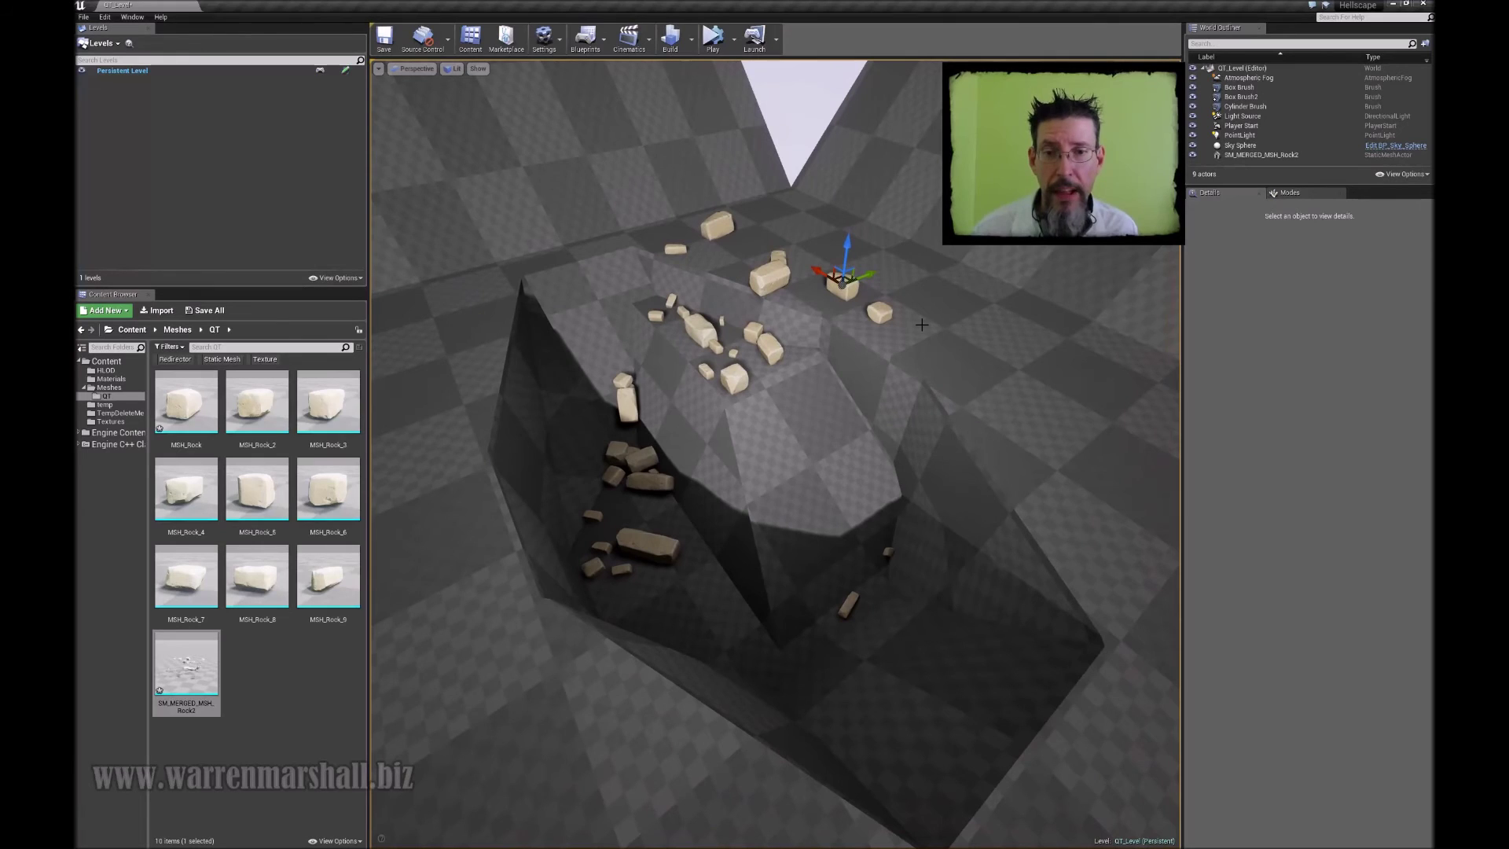